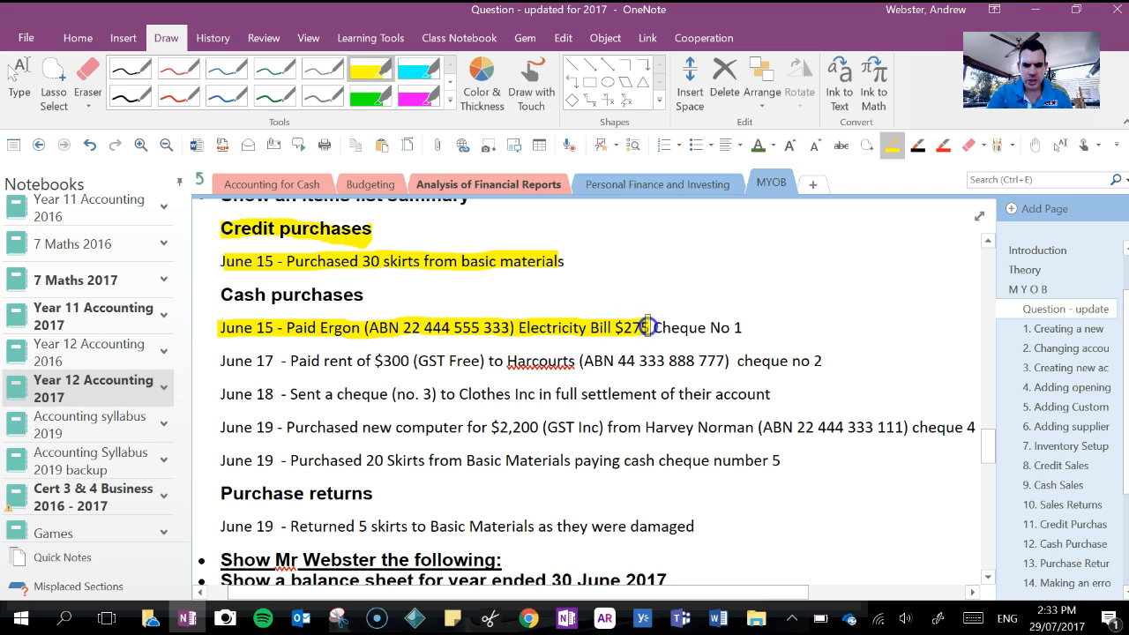
Finish highlighting the June 15 Ergon electricity bill line in yellow, through to the cheque number
click(741, 326)
click(650, 326)
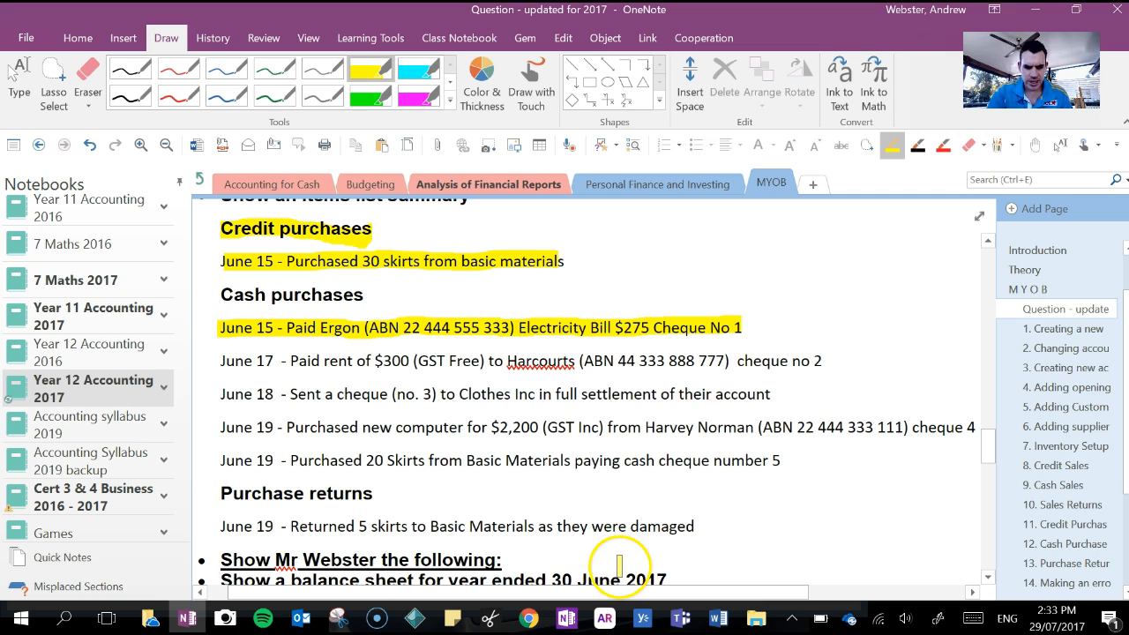
Switch to MYOB AccountRight, cancel the blank new purchase and open a Spend Money transaction from Banking
mouse_move(604, 616)
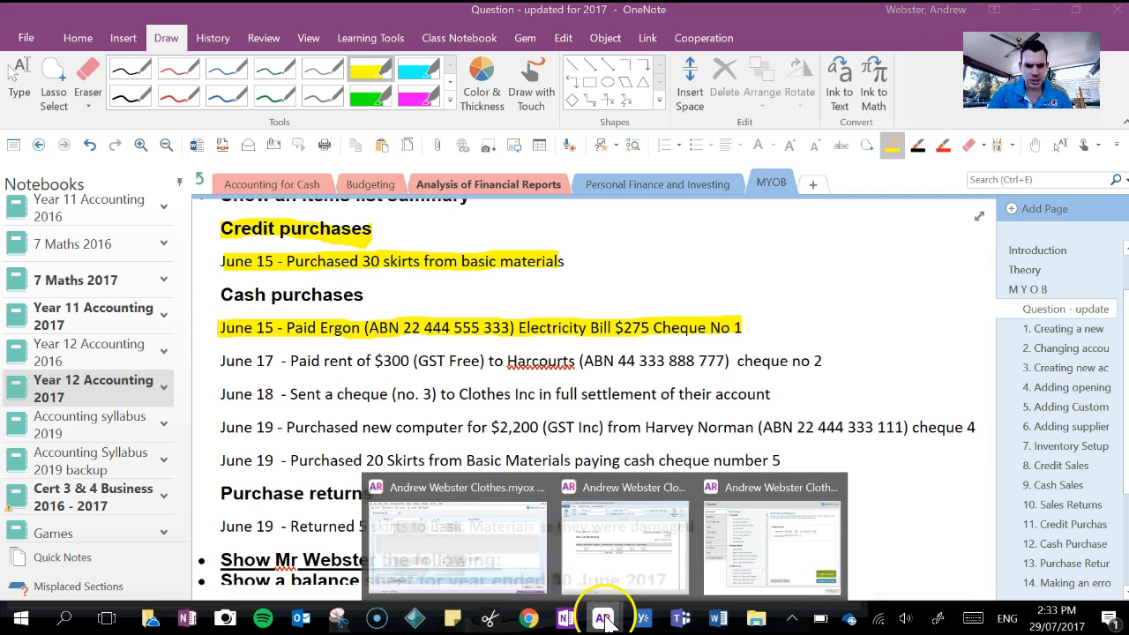
click(466, 538)
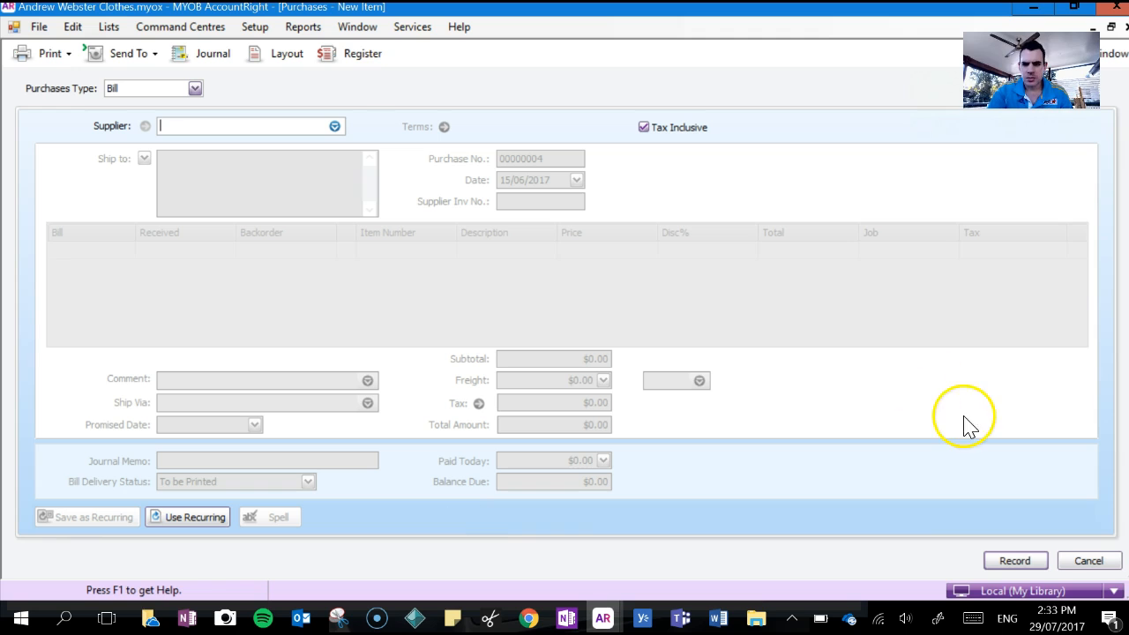
click(1090, 561)
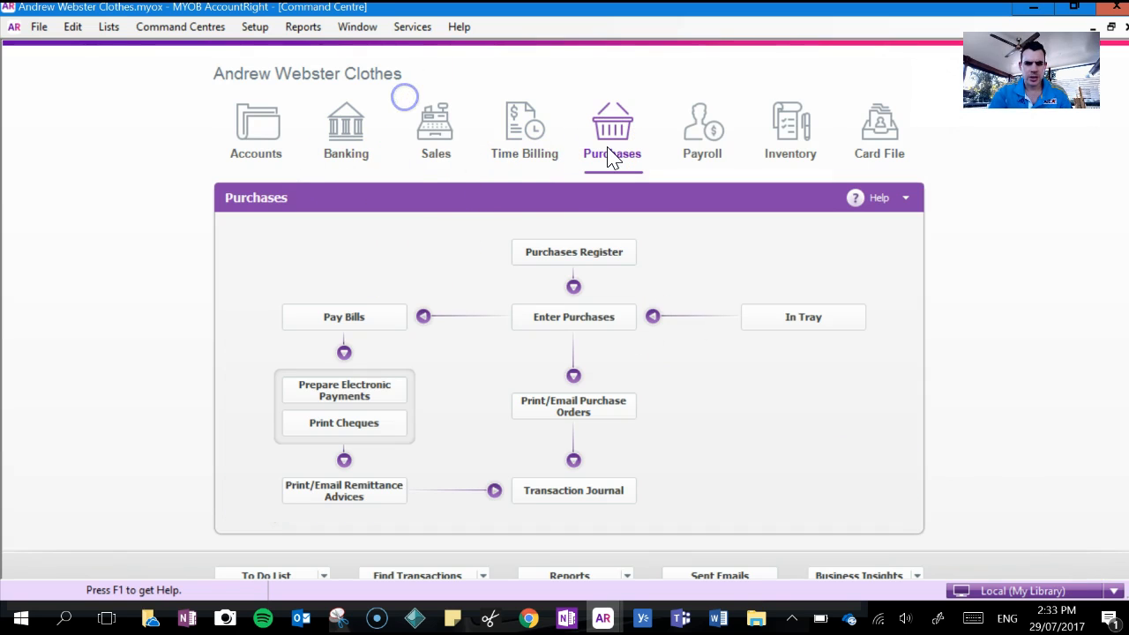
click(344, 160)
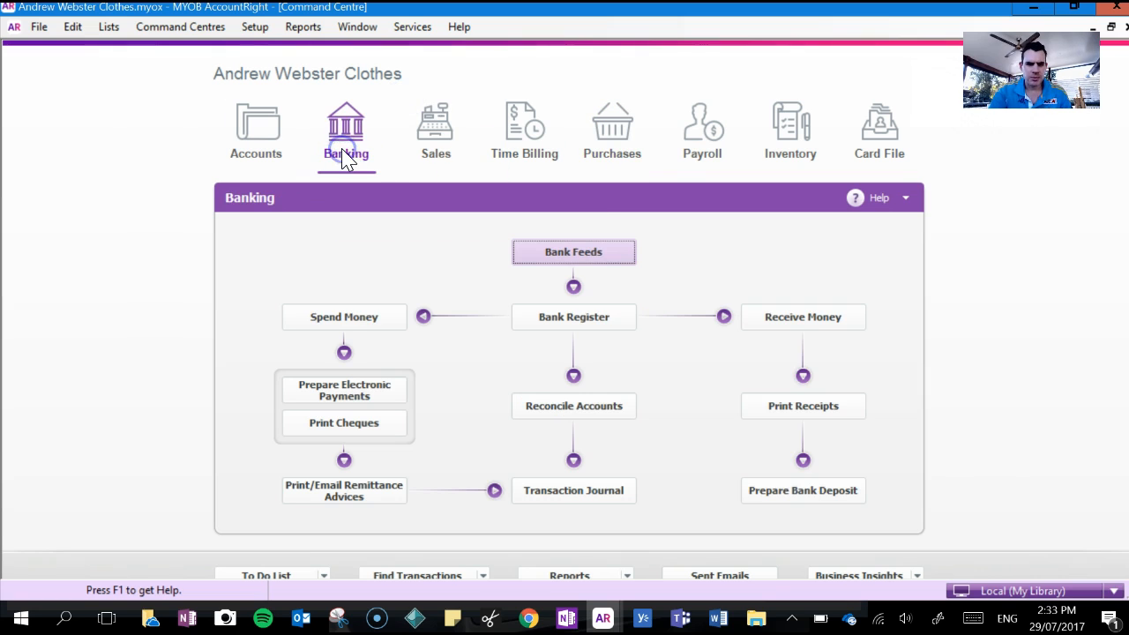
click(371, 322)
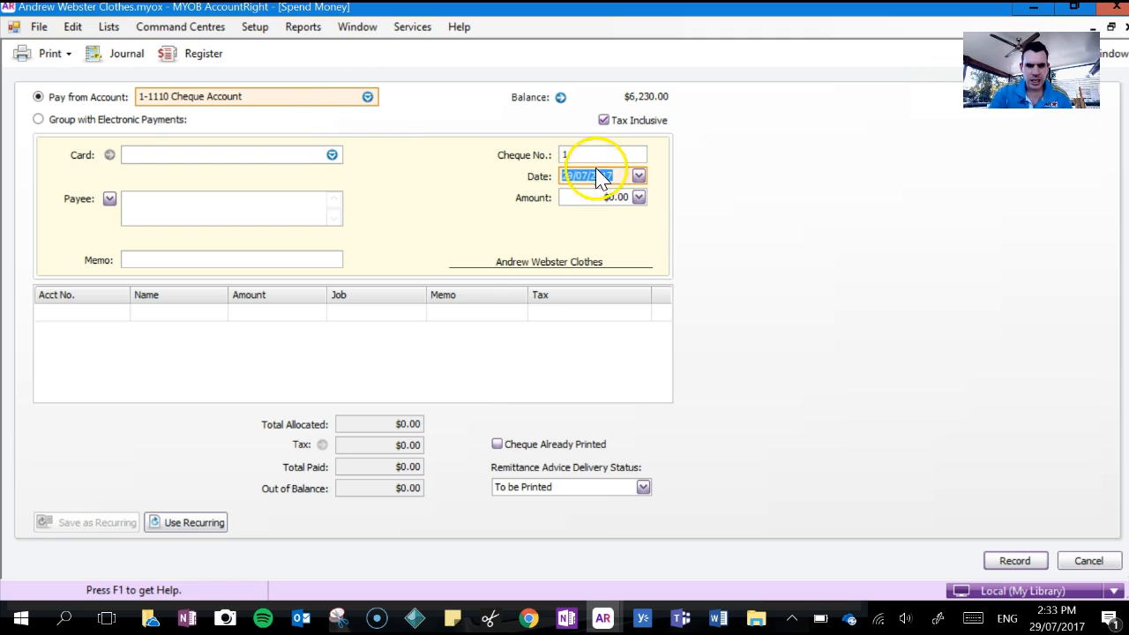
Check the Ergon payment details in the OneNote question and set the Spend Money date to 15/06/2017
click(187, 618)
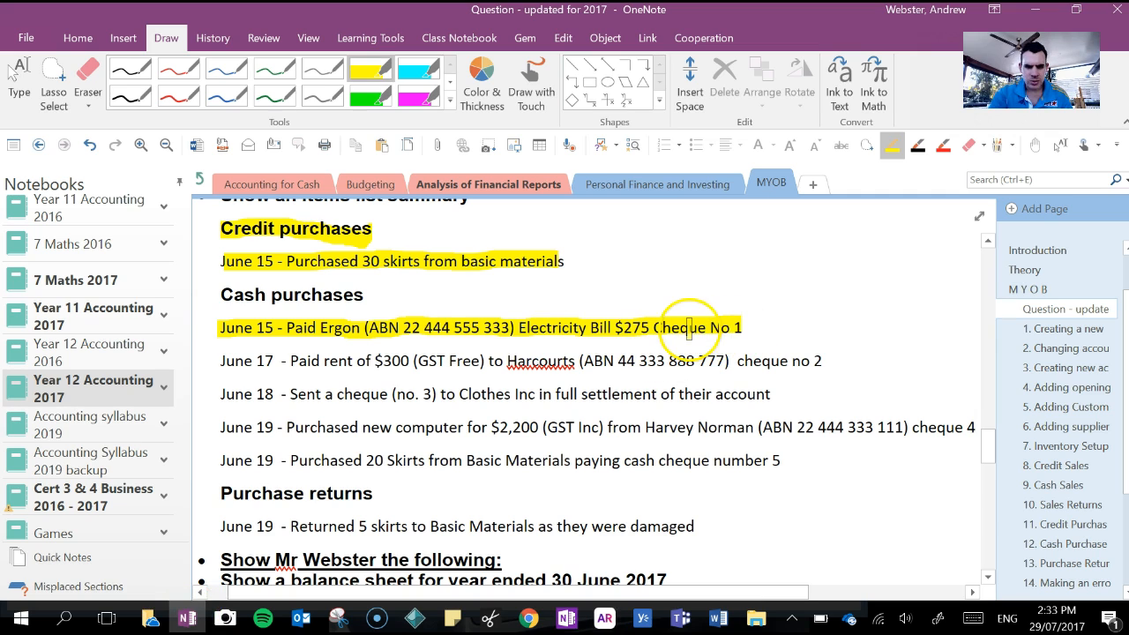
click(187, 617)
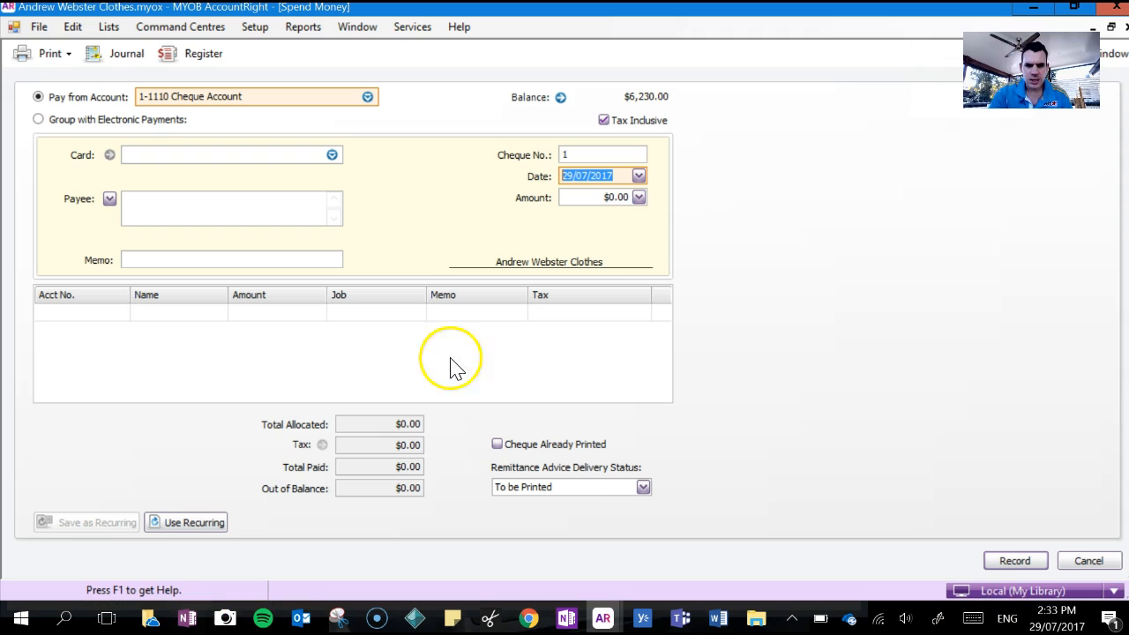
double_click(589, 176)
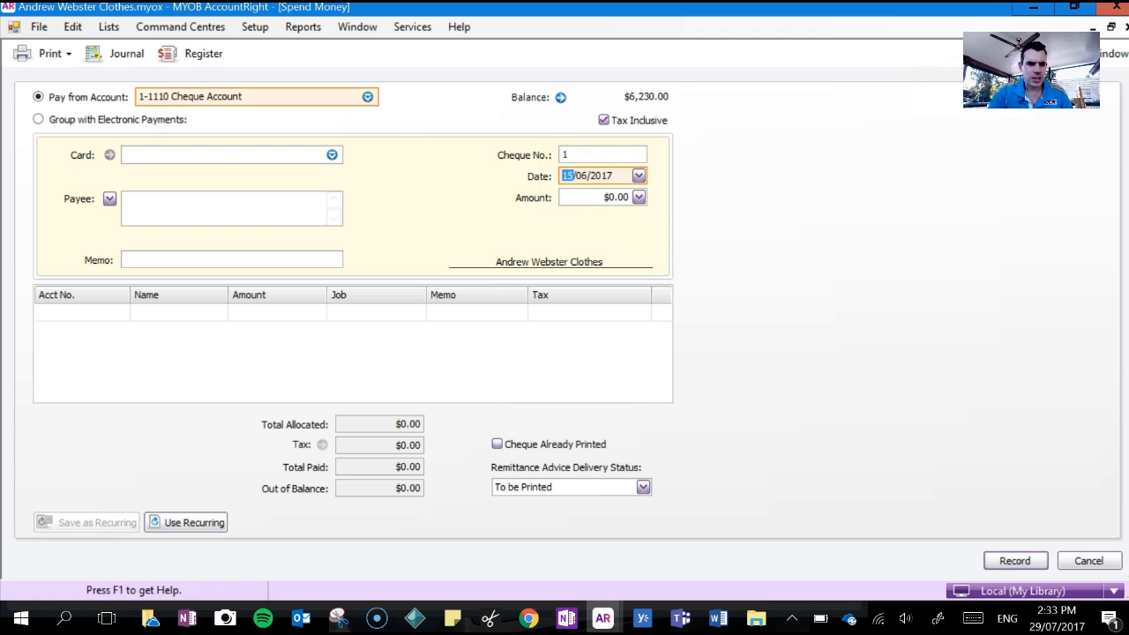
click(304, 156)
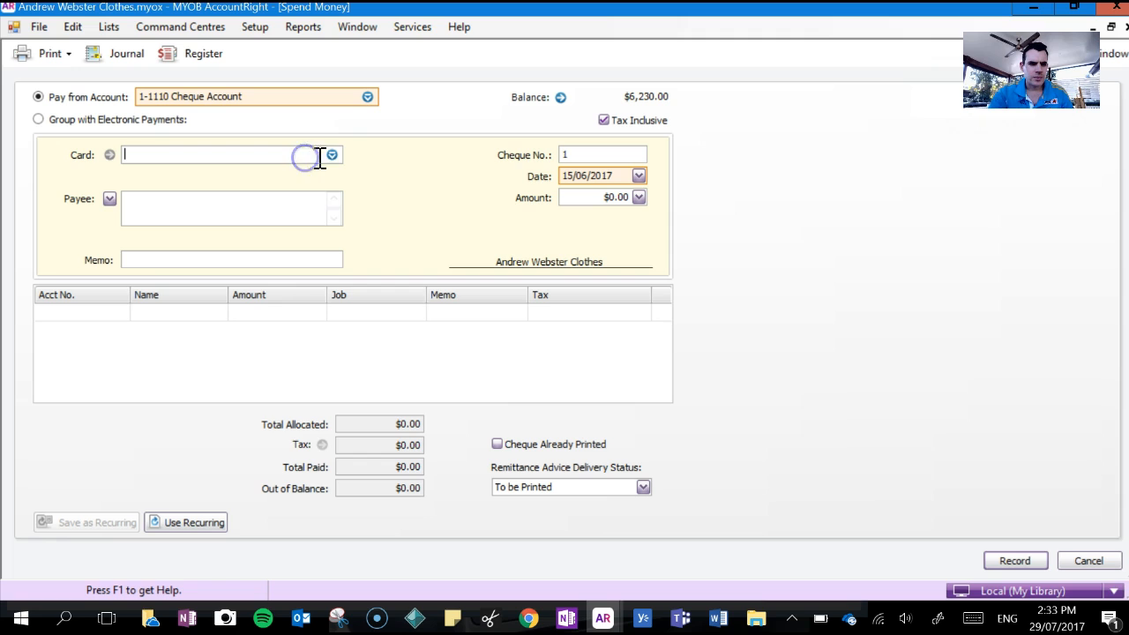
click(332, 156)
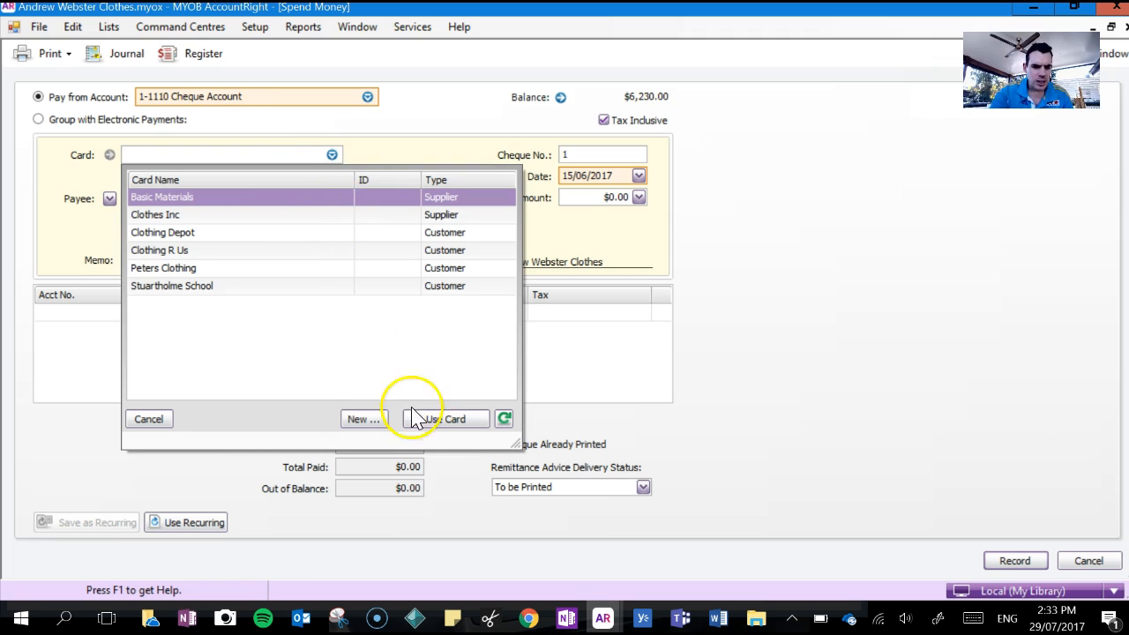
click(189, 620)
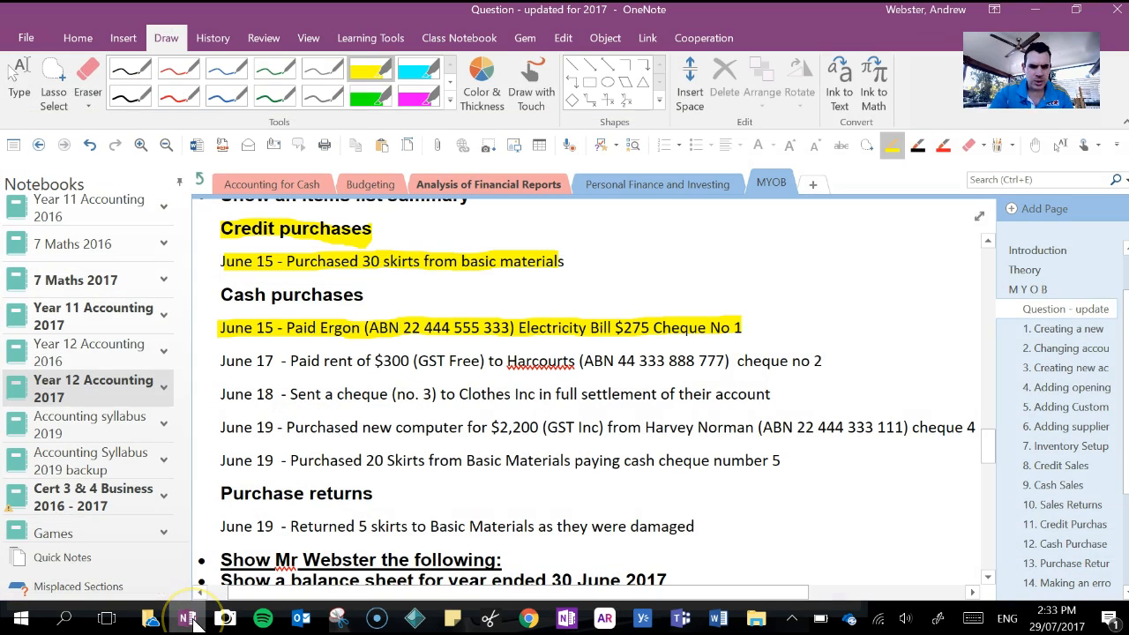
click(188, 619)
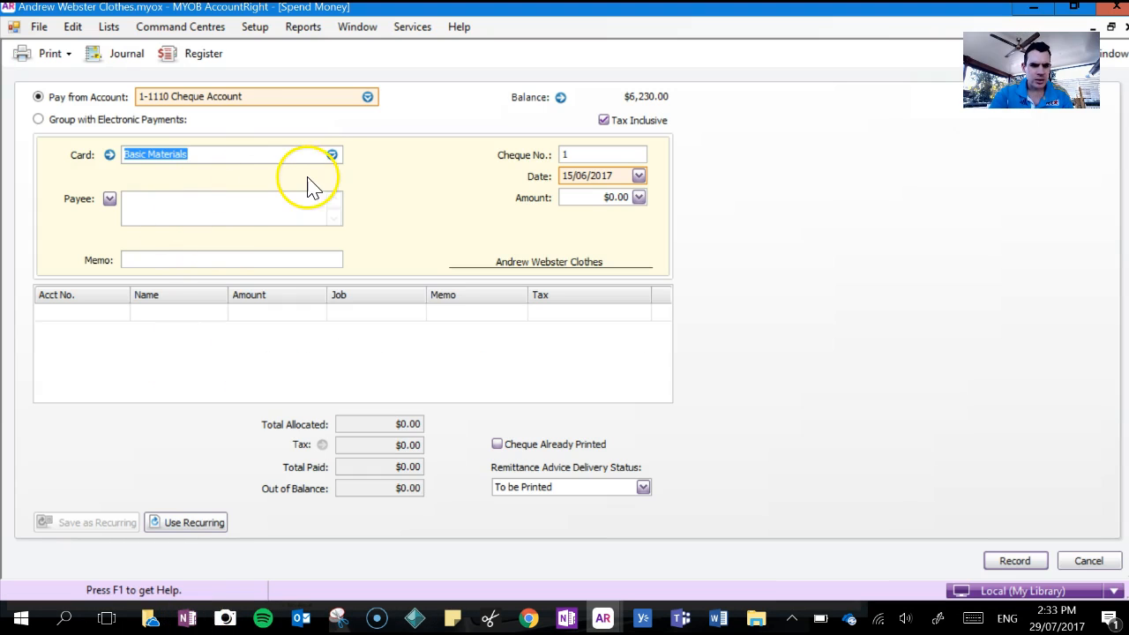
click(332, 156)
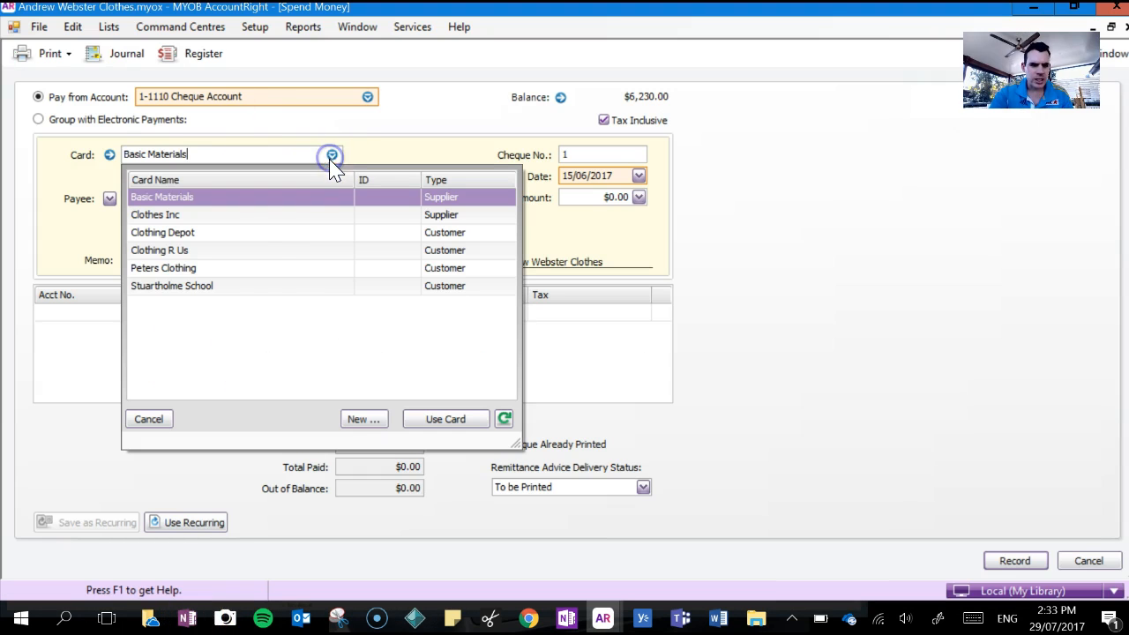
click(360, 419)
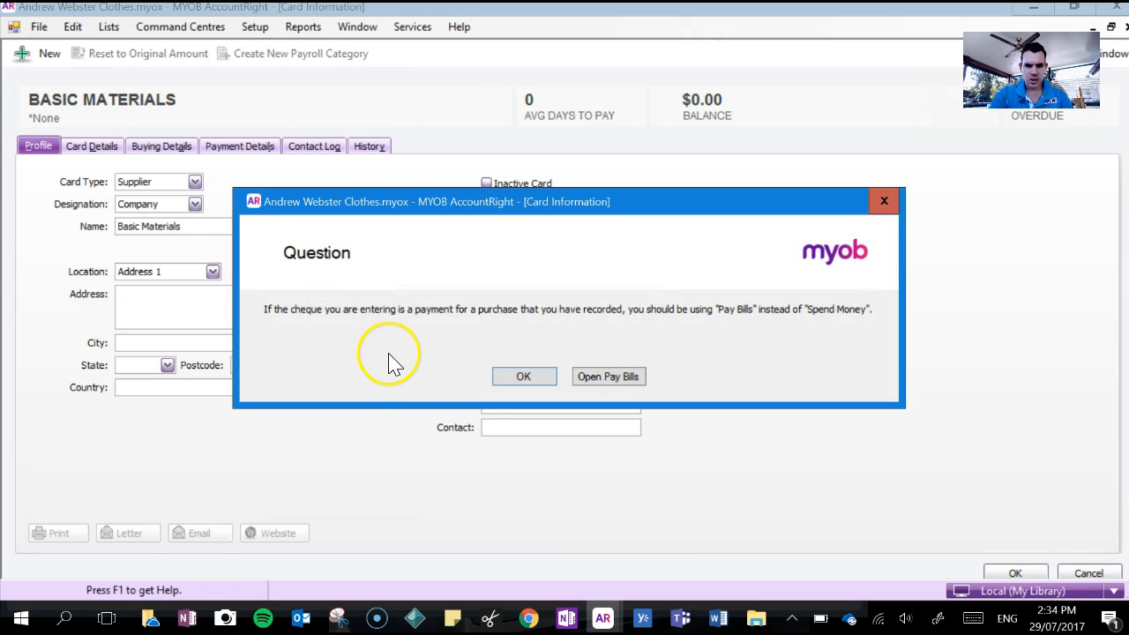
click(432, 355)
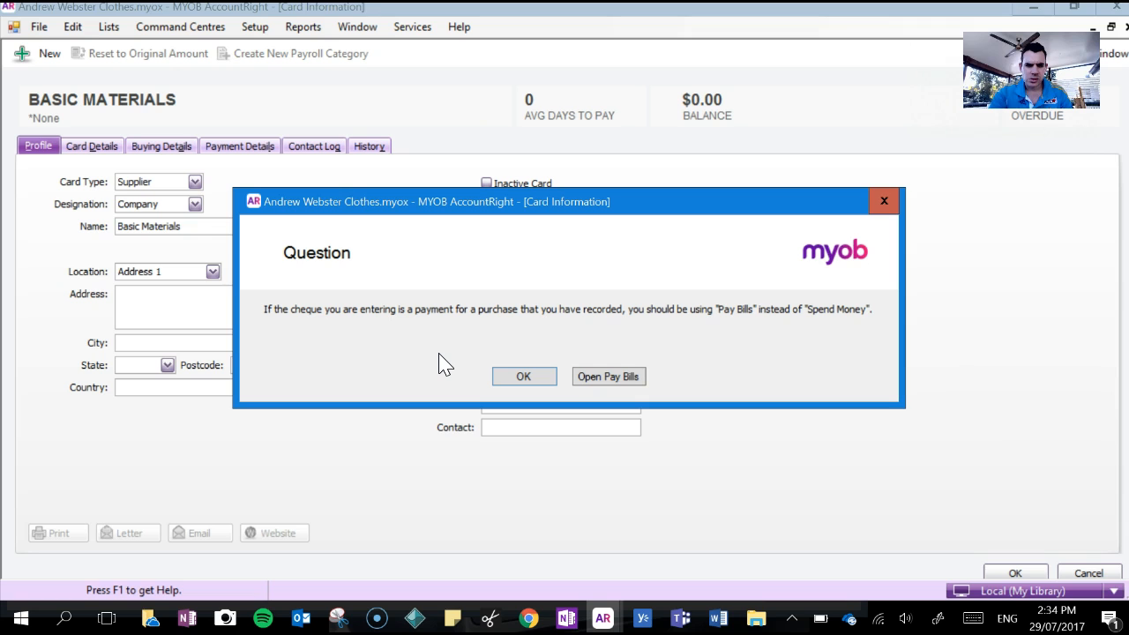
click(523, 375)
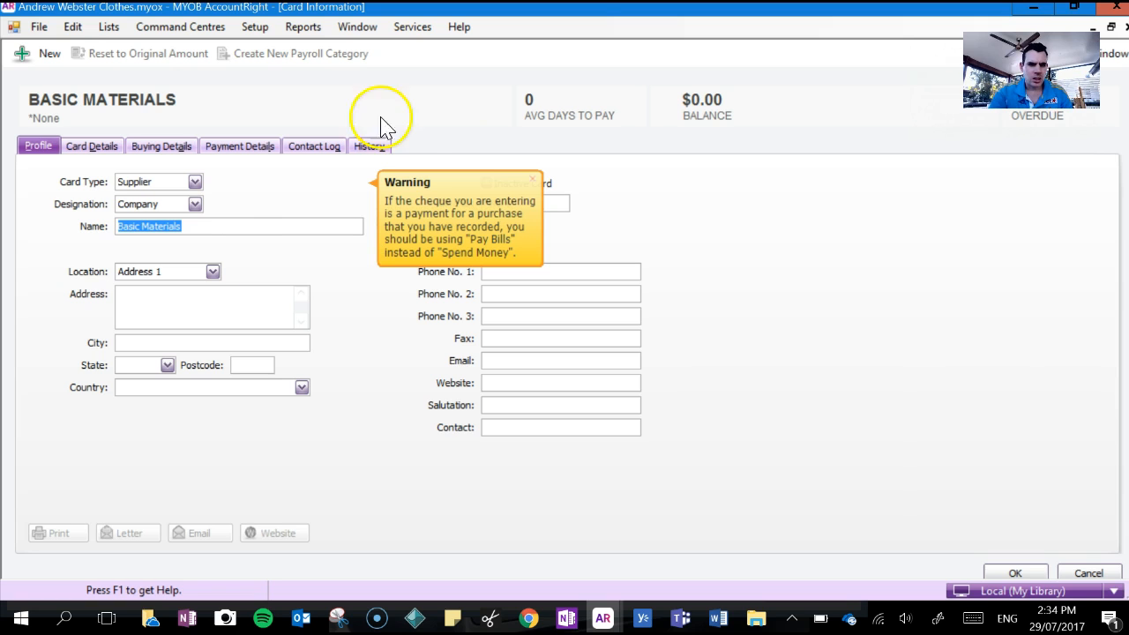
click(1125, 26)
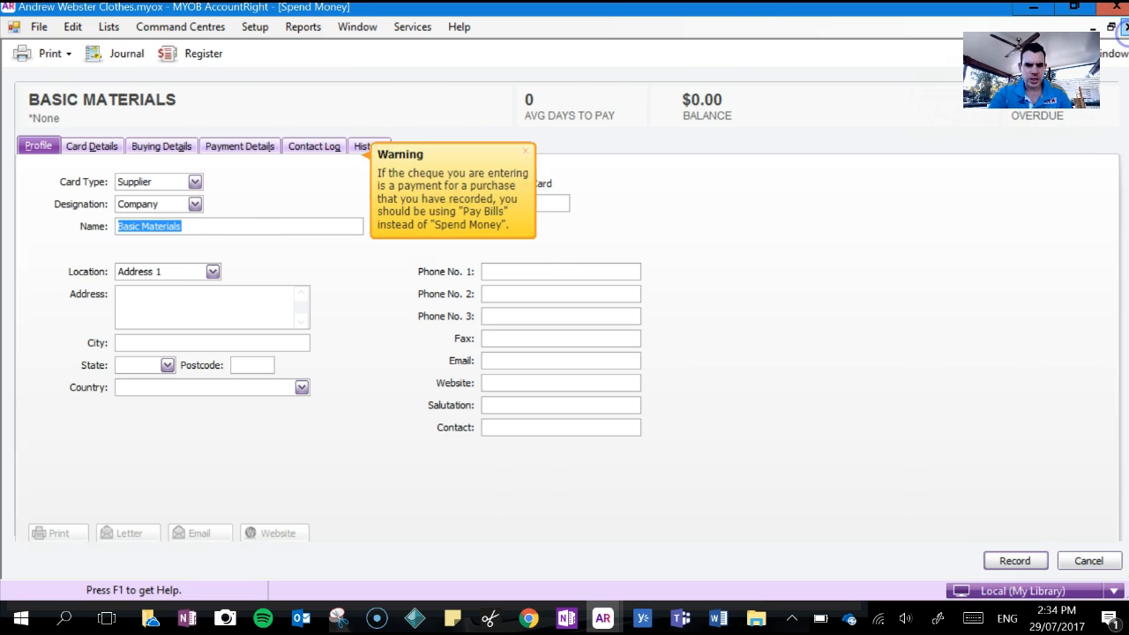
click(235, 216)
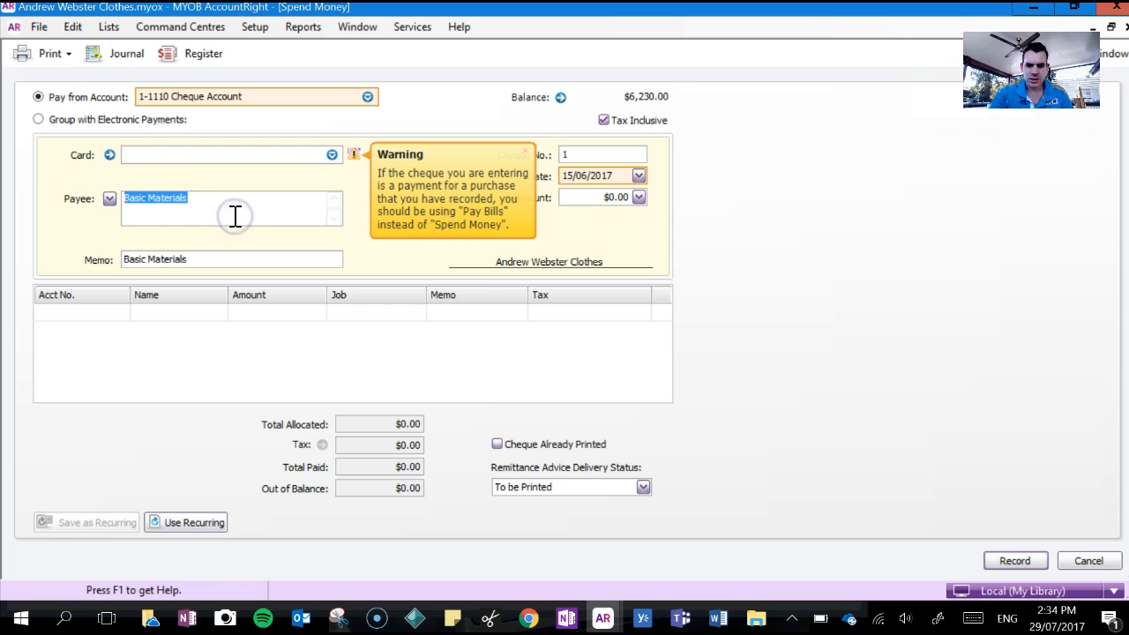
Create a supplier company card named Ergon with the ABN from the OneNote question, and use it for the payment
click(332, 156)
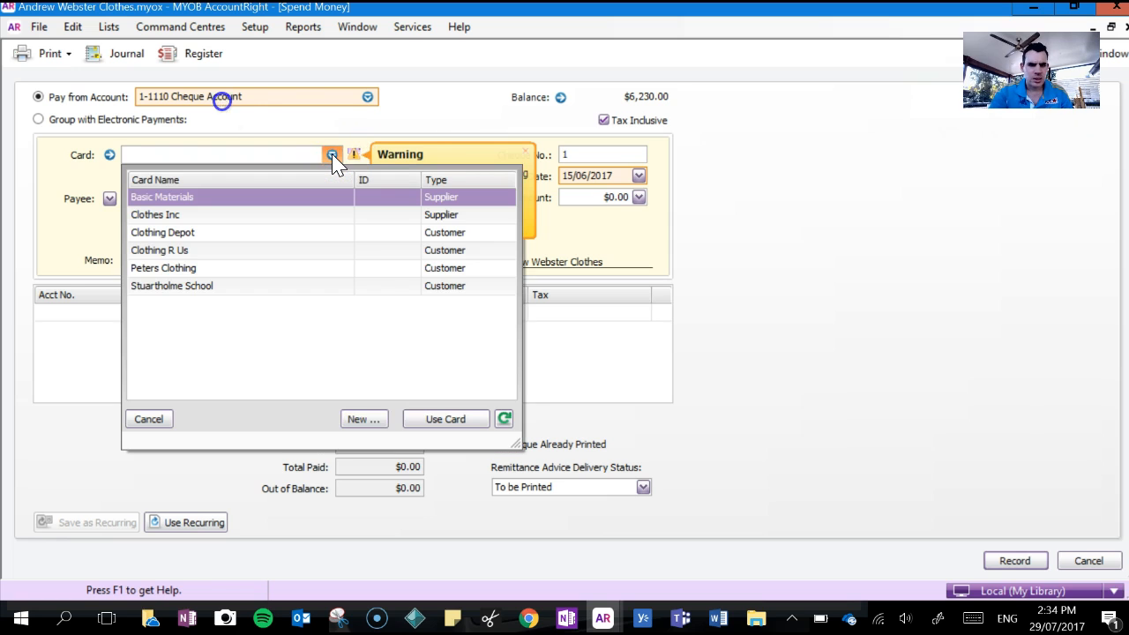
click(365, 419)
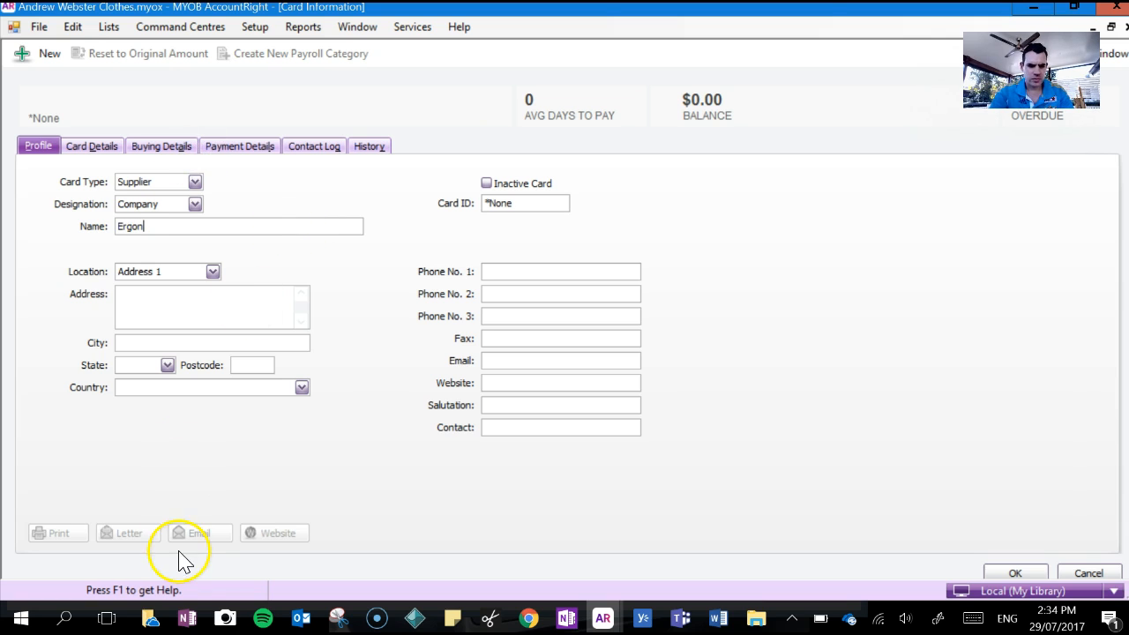
click(187, 617)
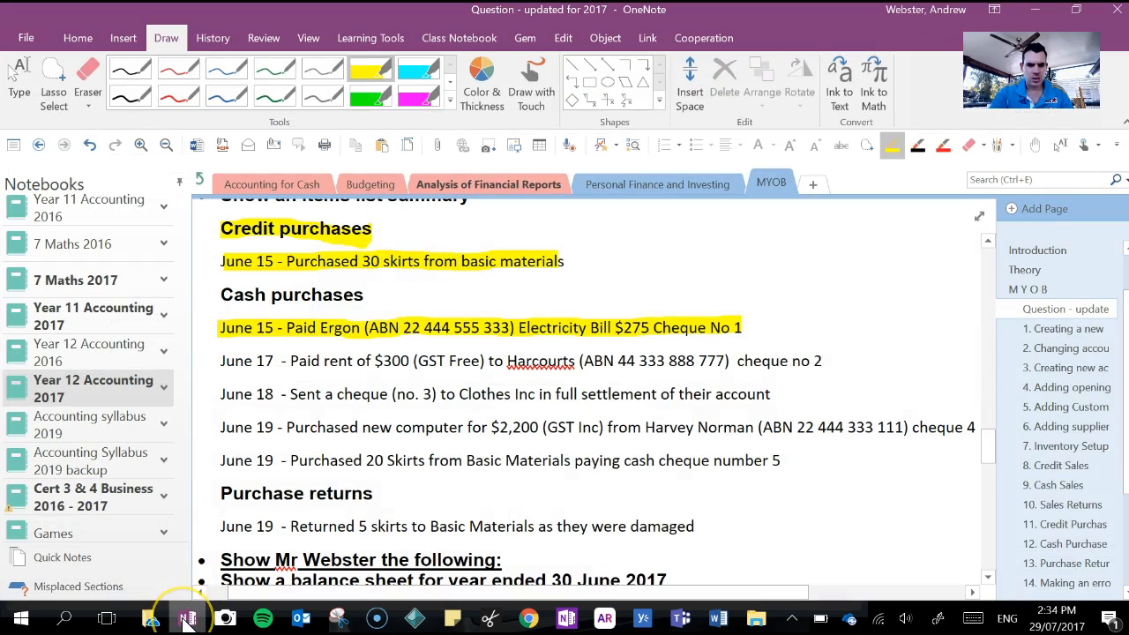
click(187, 618)
click(187, 618)
click(187, 617)
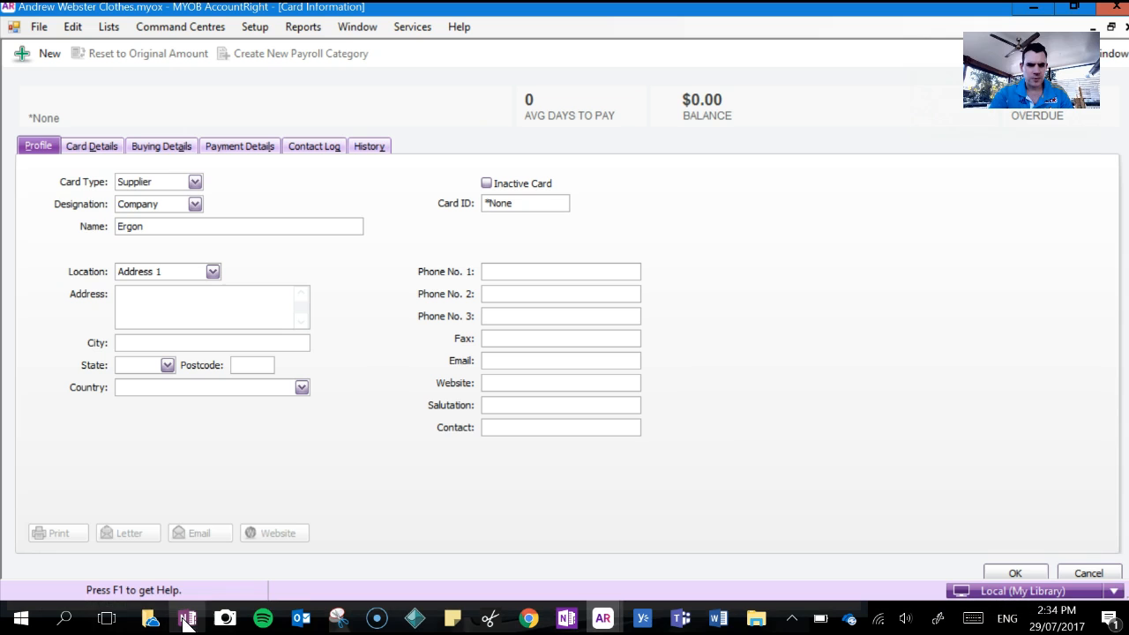
click(161, 148)
click(503, 247)
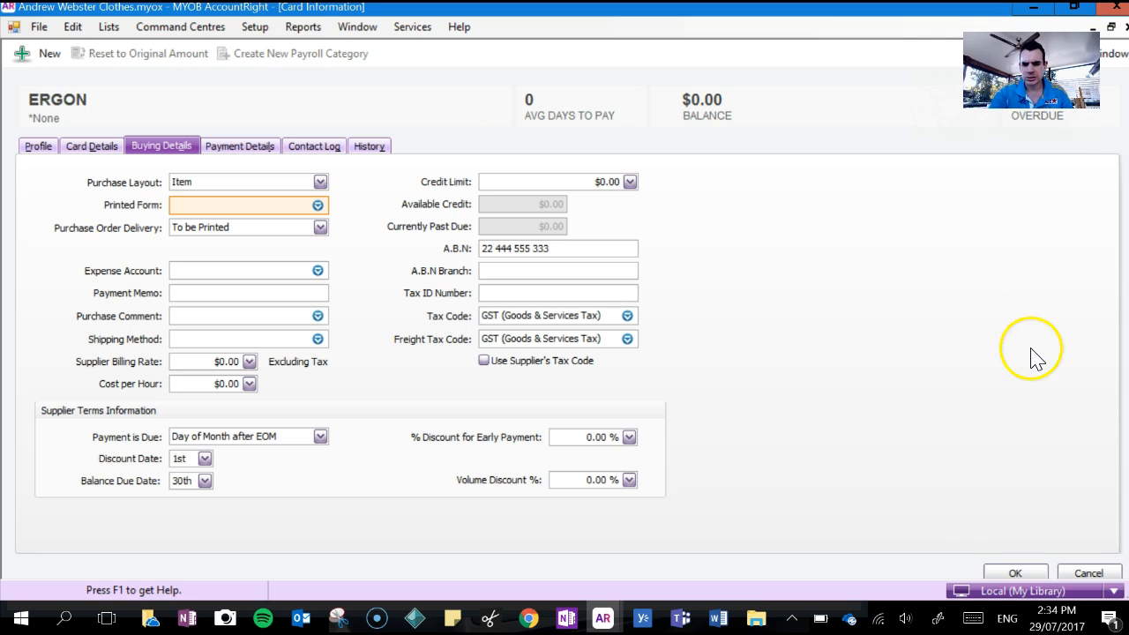
click(1010, 572)
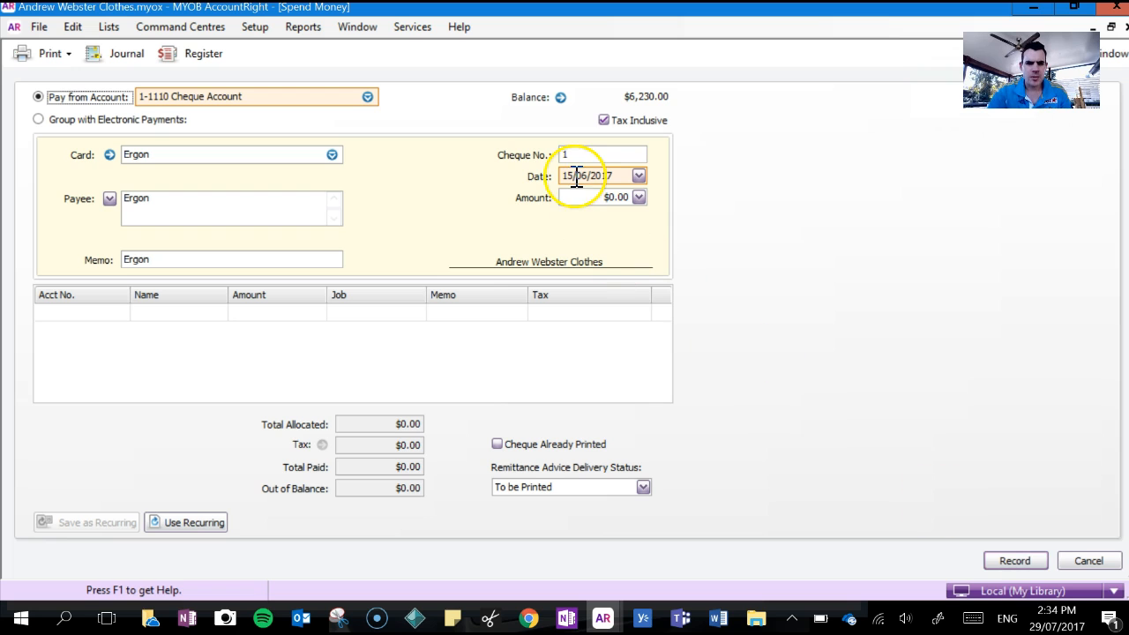
Set the amount of the Ergon cheque to $275.00
click(388, 137)
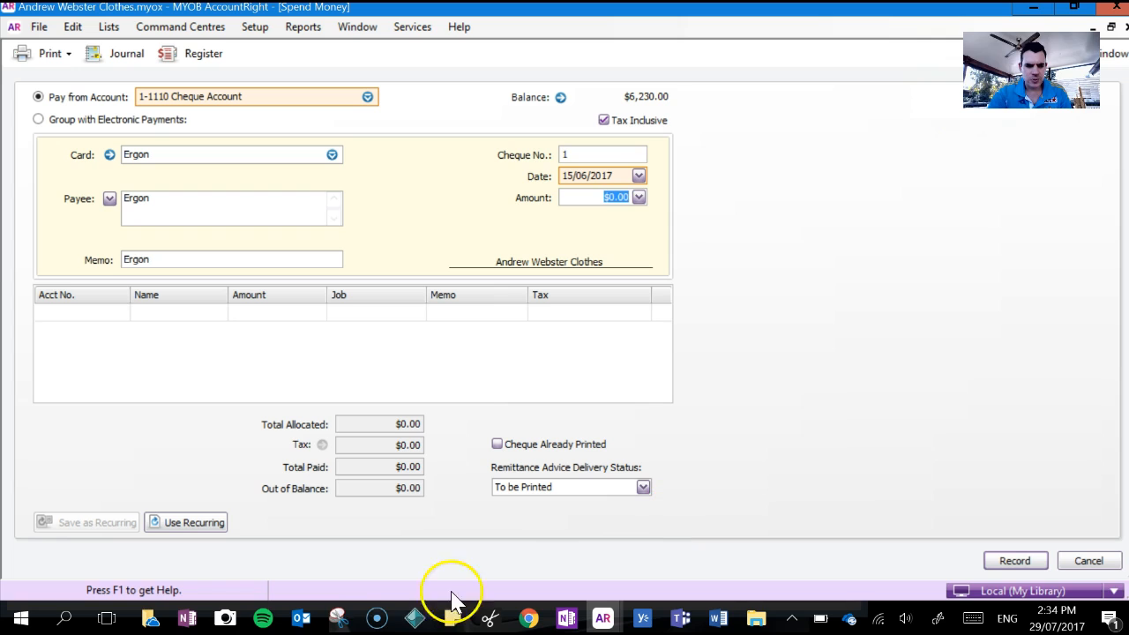
text(27)
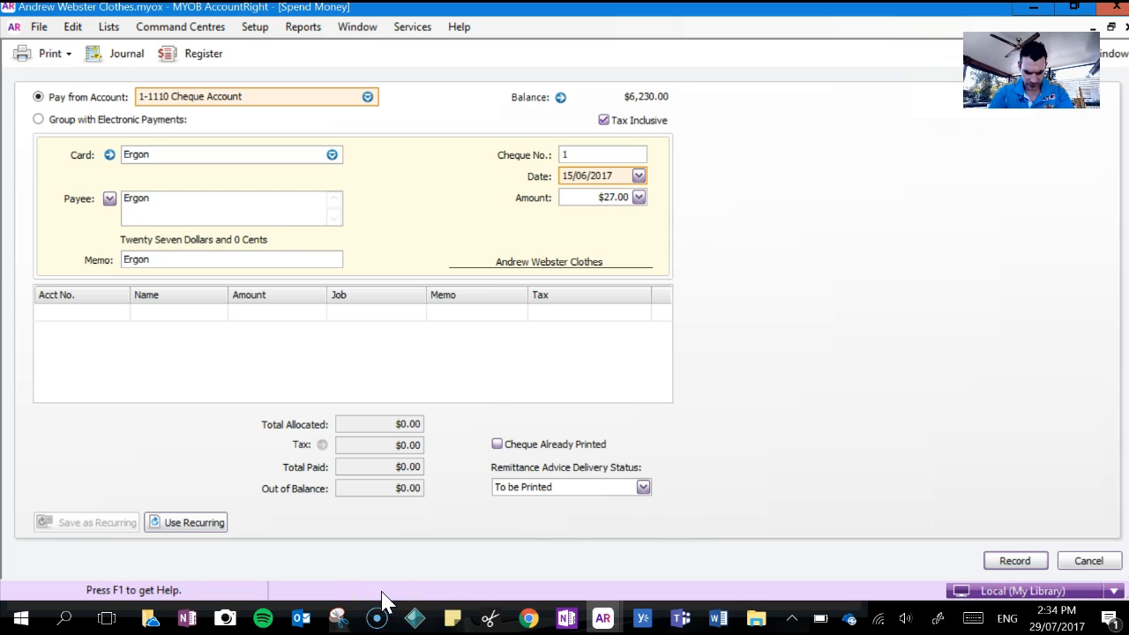
text(5)
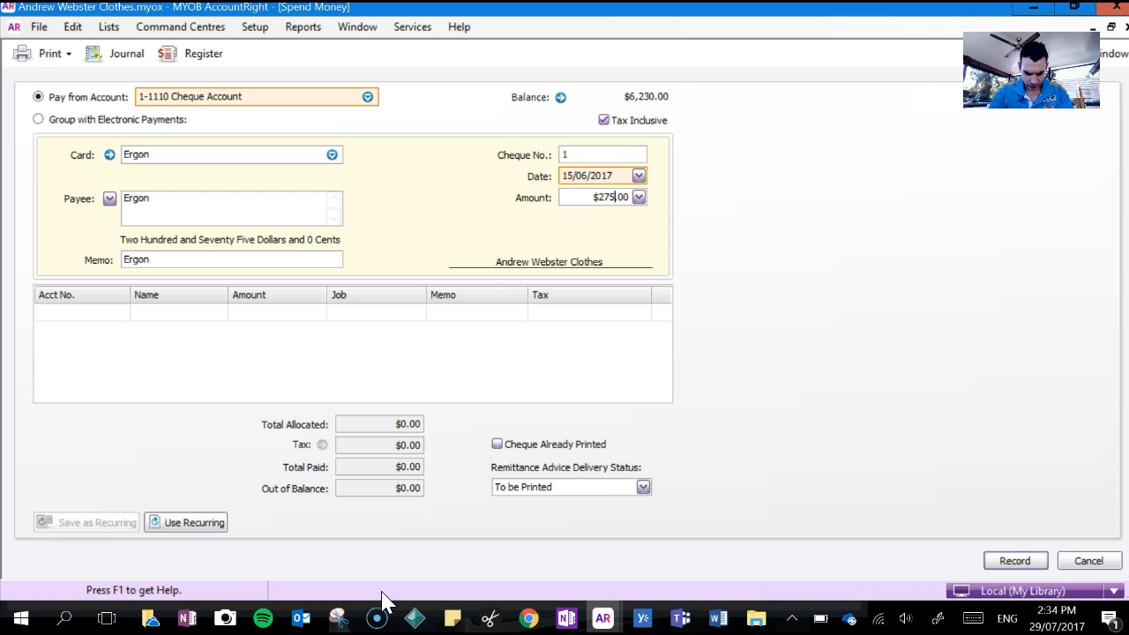
Allocate the full Ergon payment to account 6-1700 Electricity Expenses and record the transaction
click(106, 311)
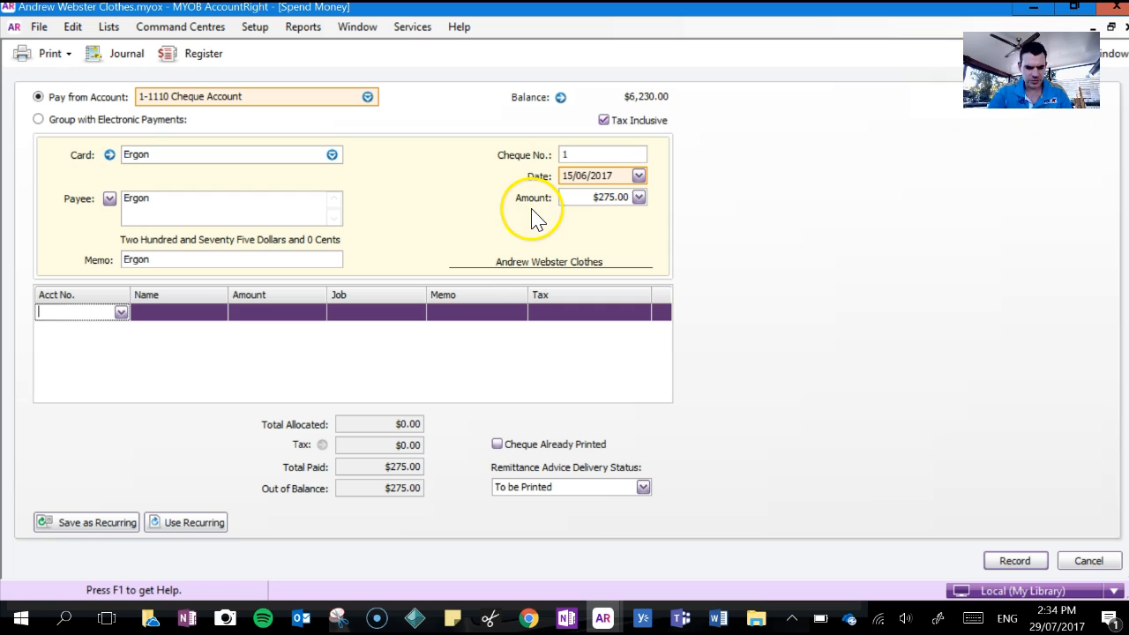
click(120, 312)
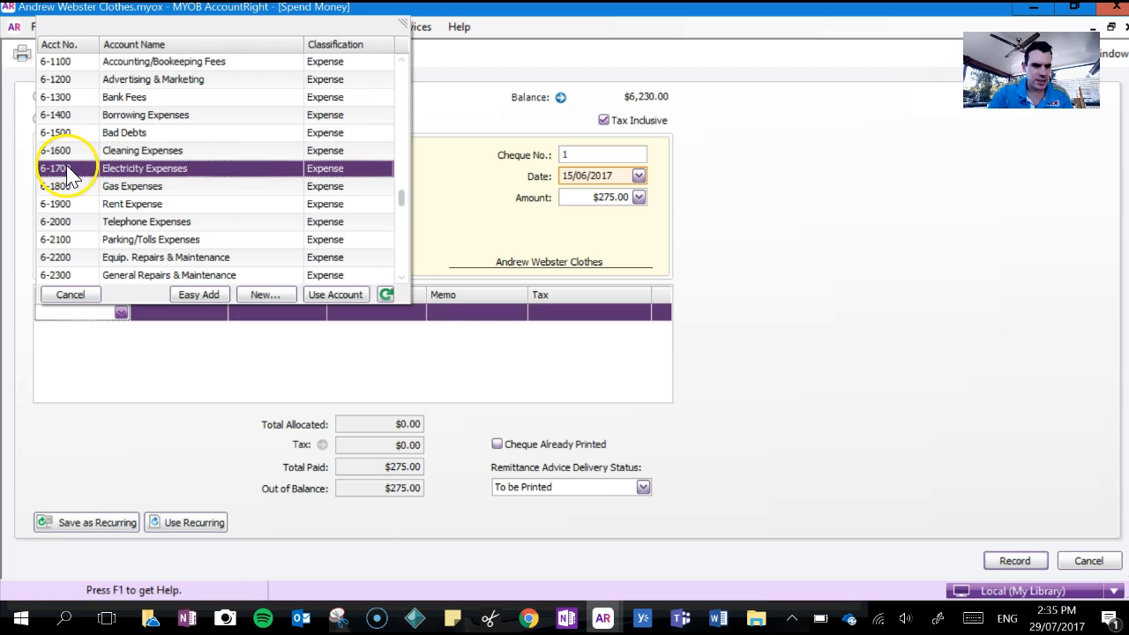
double_click(179, 173)
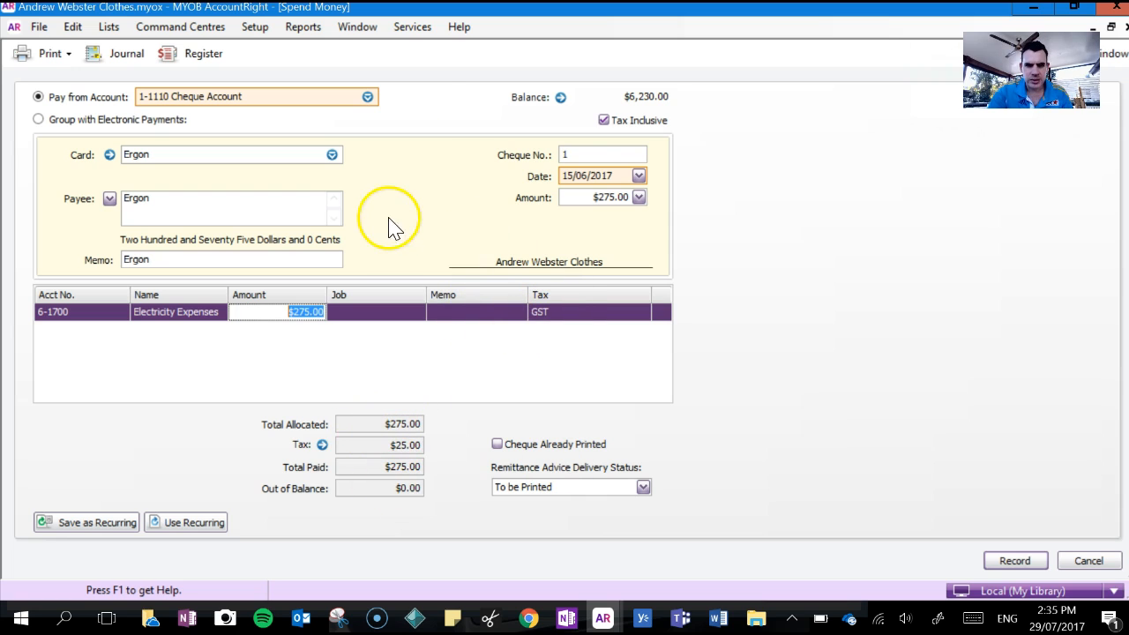
click(1014, 561)
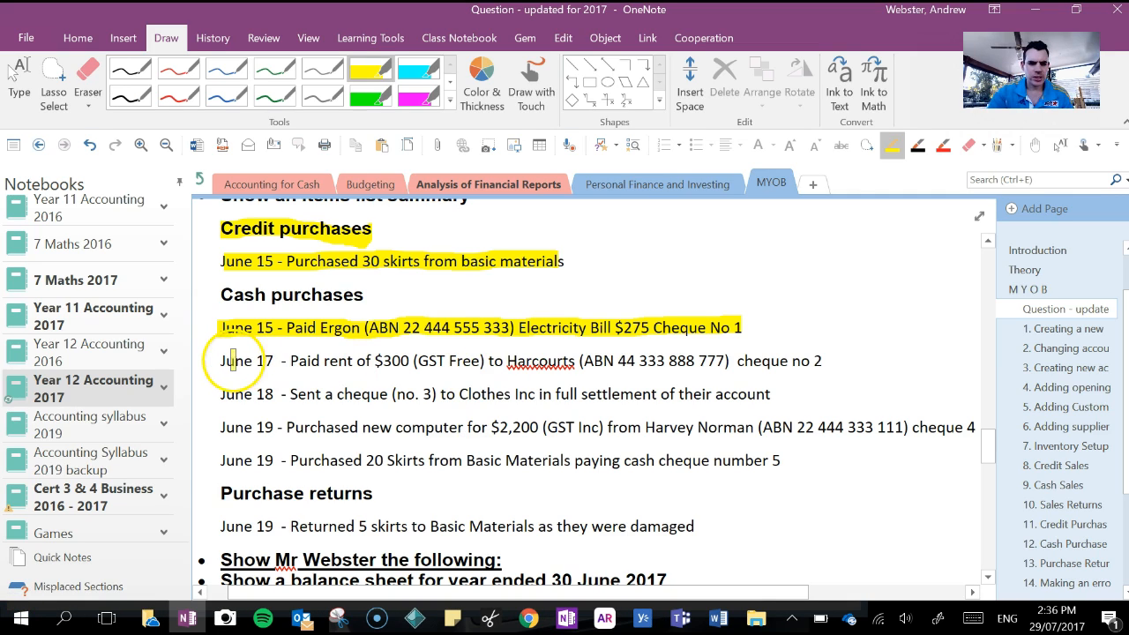
Highlight the June 17 rent payment to Harcourts line in yellow in the OneNote question
drag(221, 361, 459, 367)
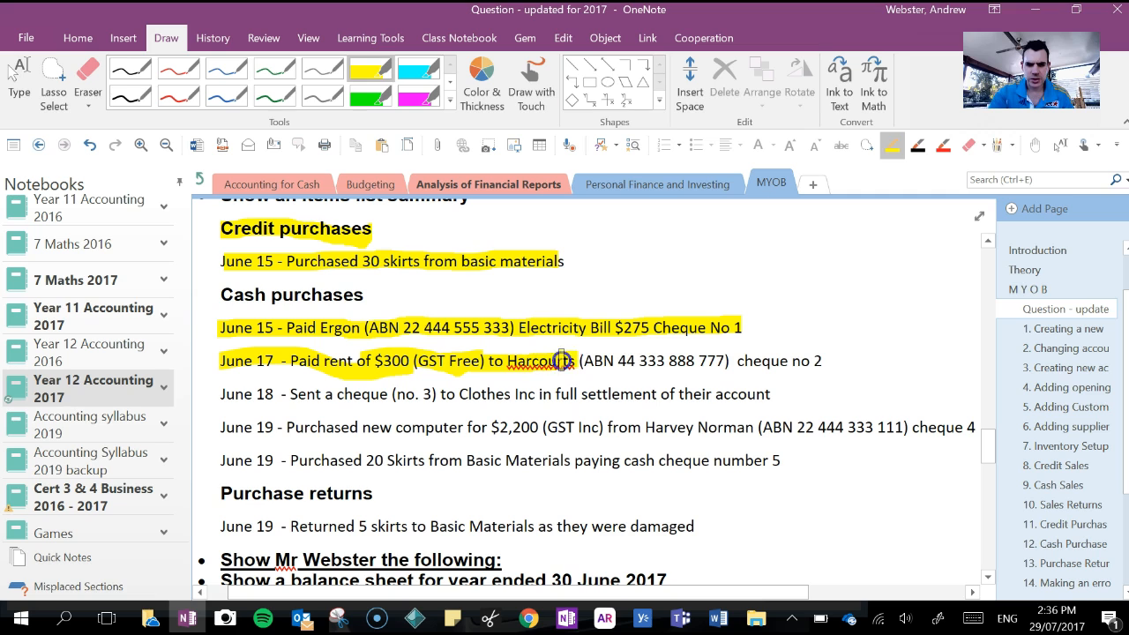
drag(630, 361, 810, 361)
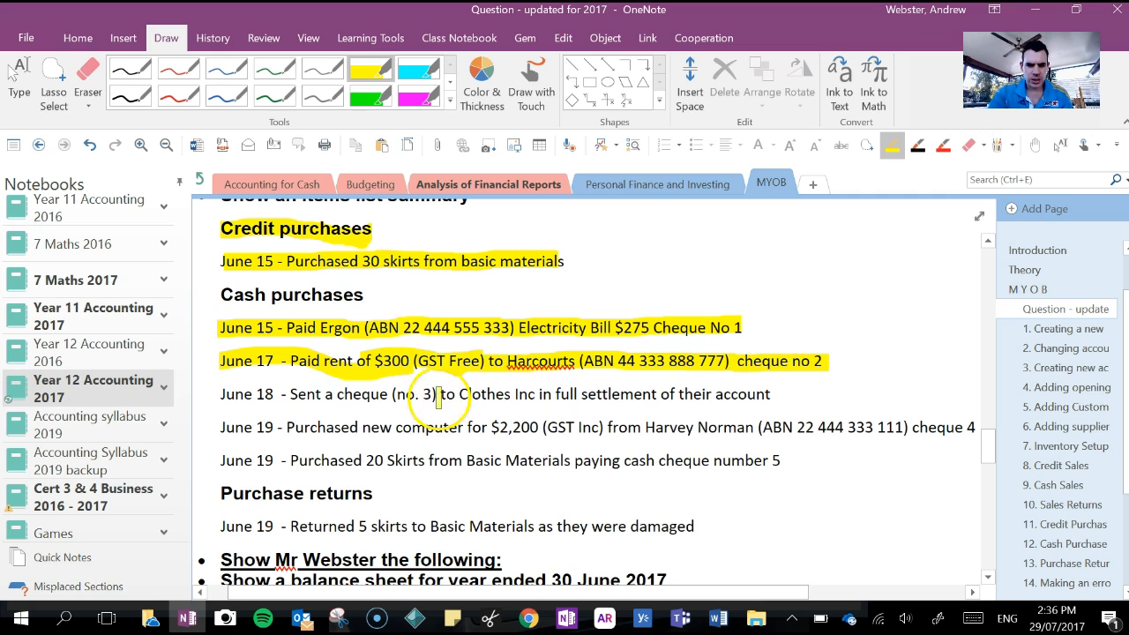
mouse_move(621, 618)
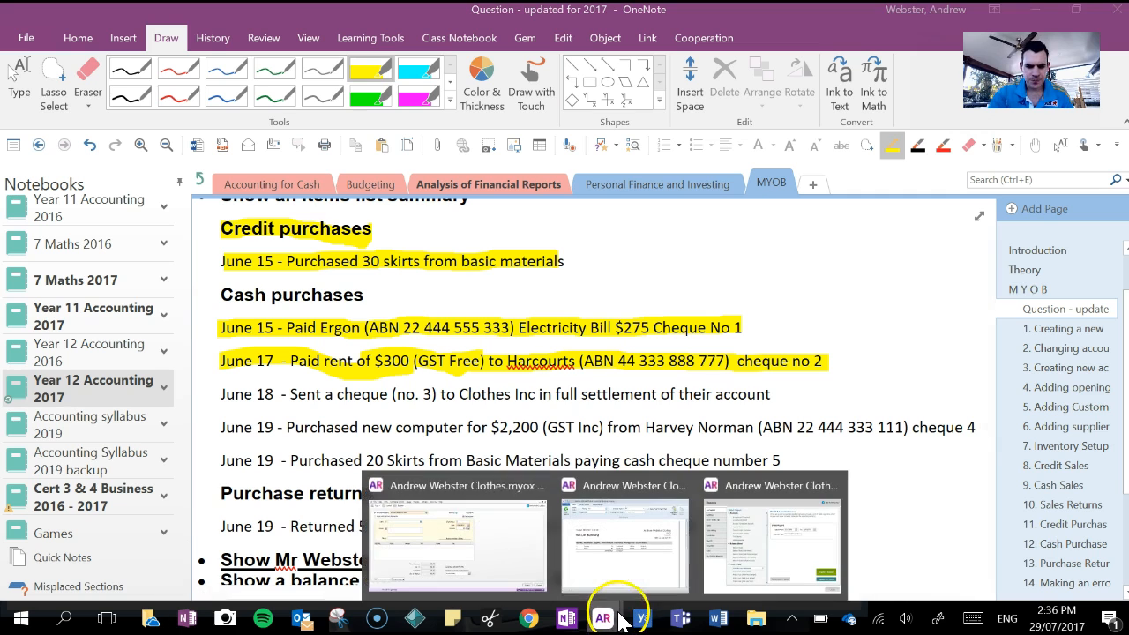
Switch to MYOB AccountRight and open a fresh Spend Money cheque dated 17/06/2017
click(507, 547)
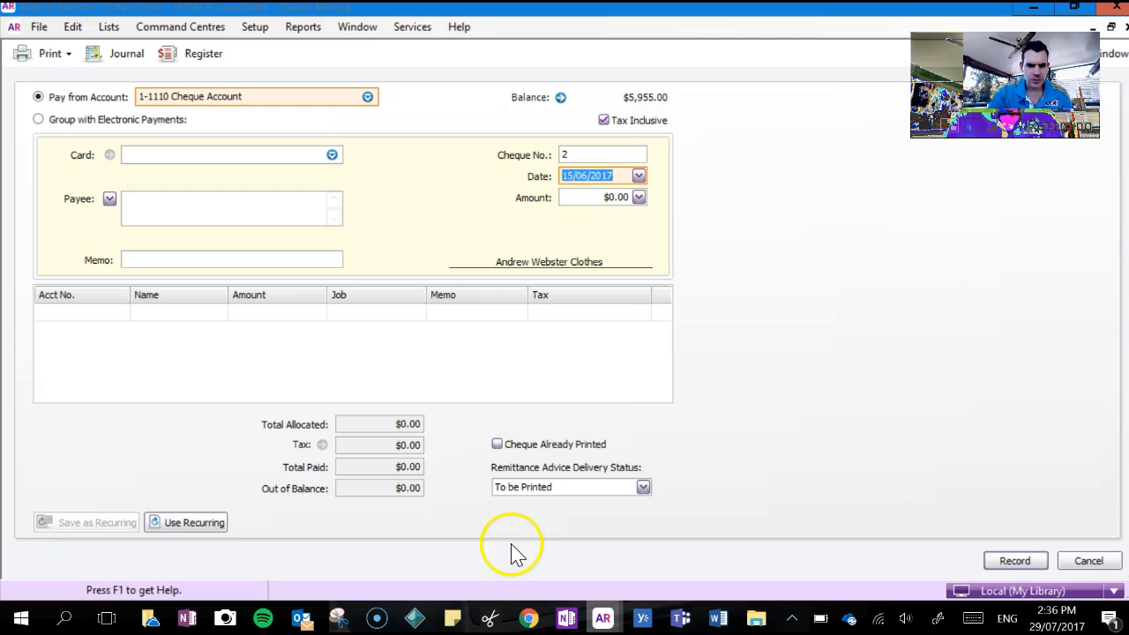
click(1087, 561)
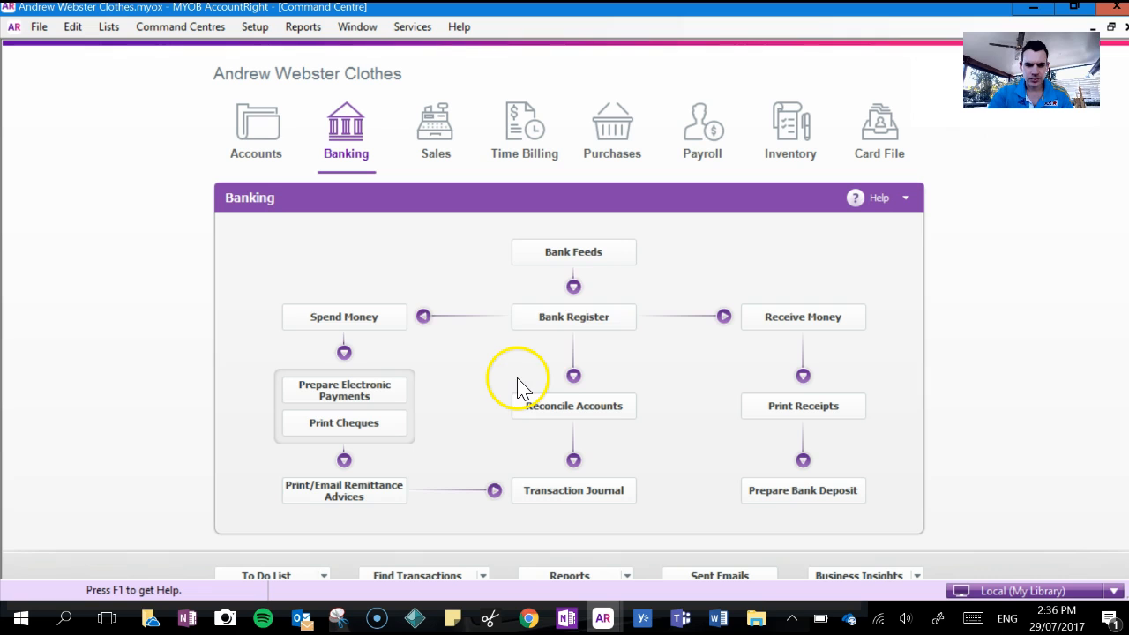
click(391, 316)
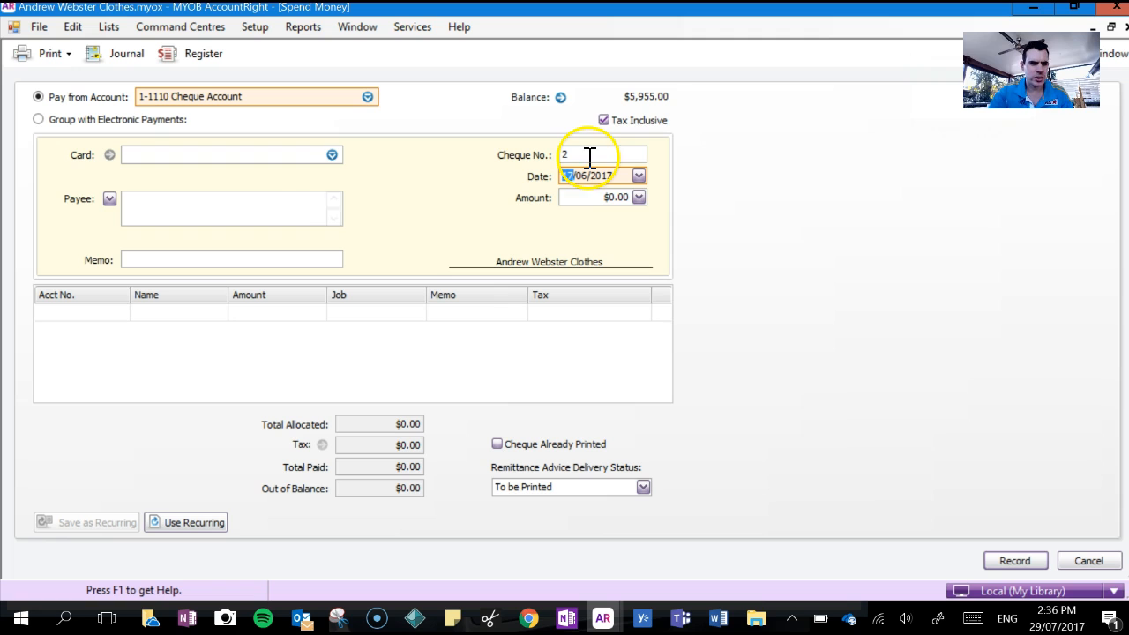
Create a supplier company card named Harcourts with the ABN from the OneNote question, and use it for the payment
click(342, 157)
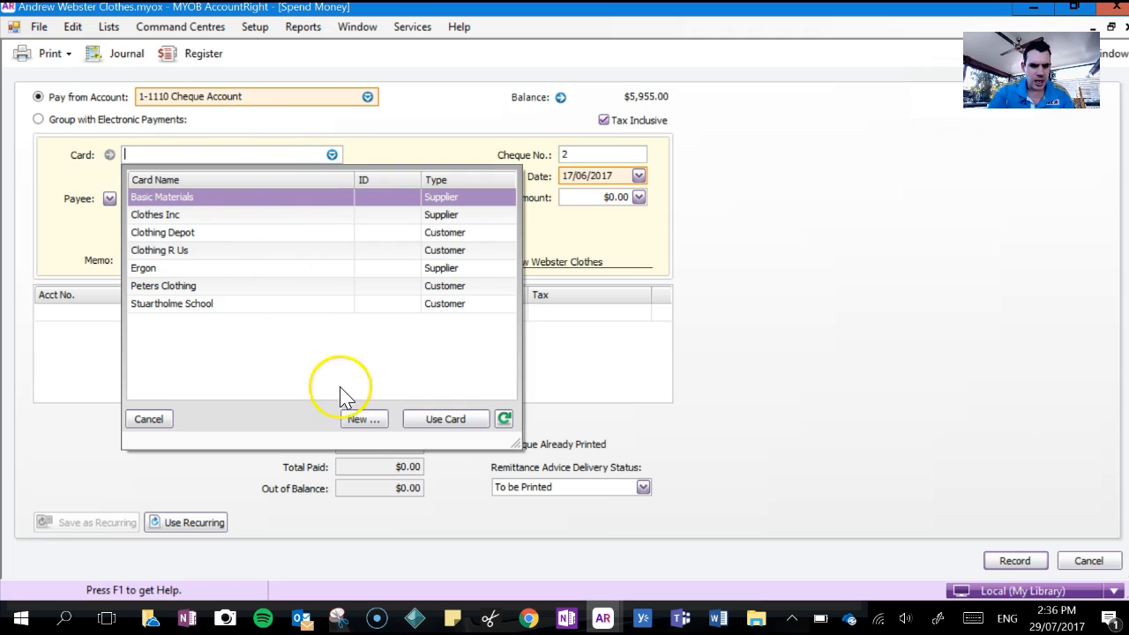
click(364, 421)
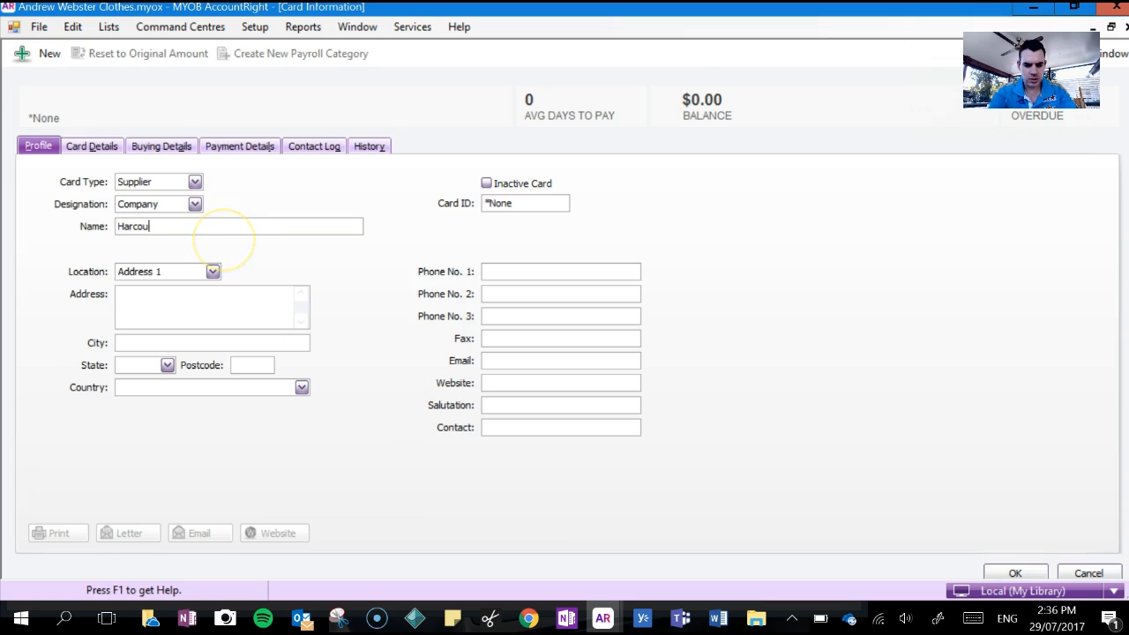
click(161, 147)
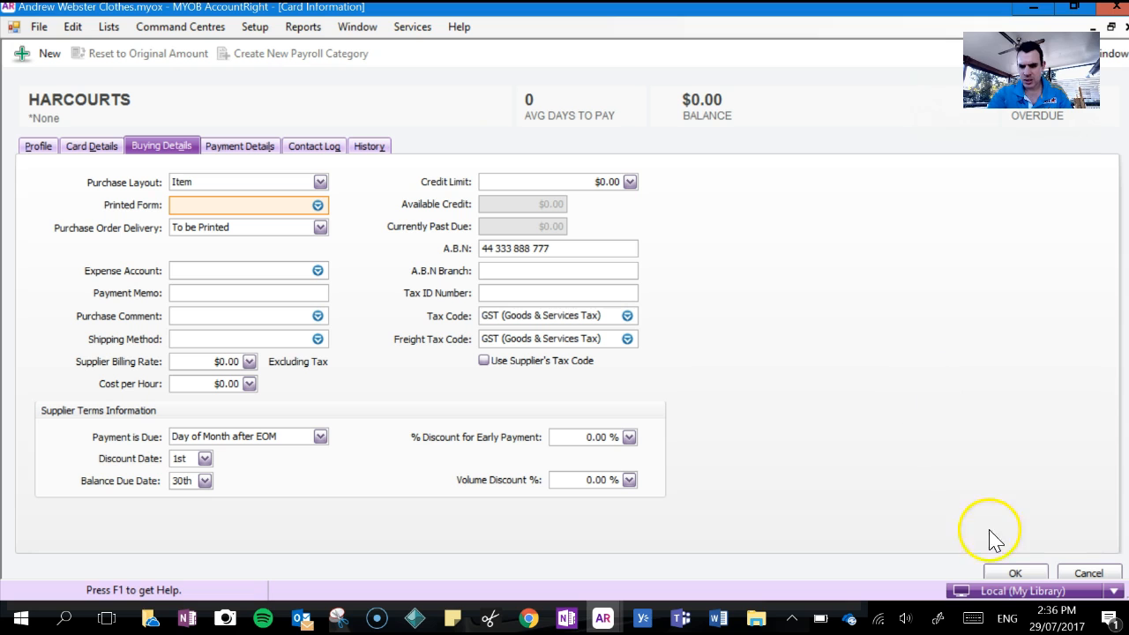
click(1012, 573)
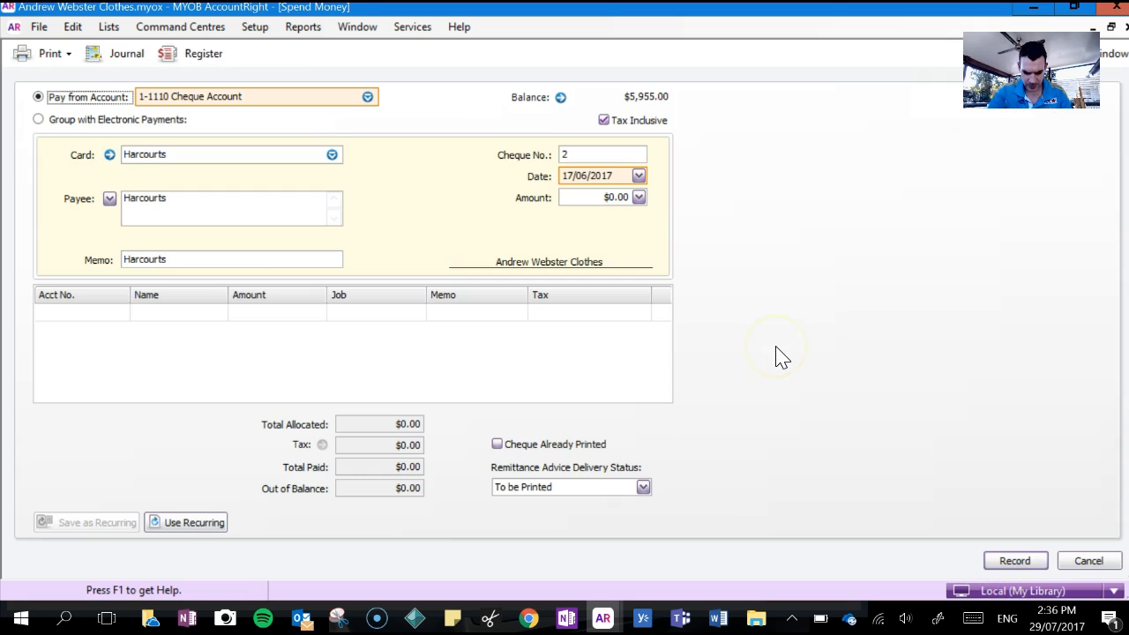
Set the Harcourts cheque amount to $300.00 and allocate all of it to account 6-1900 Rent Expense
click(600, 200)
text(30)
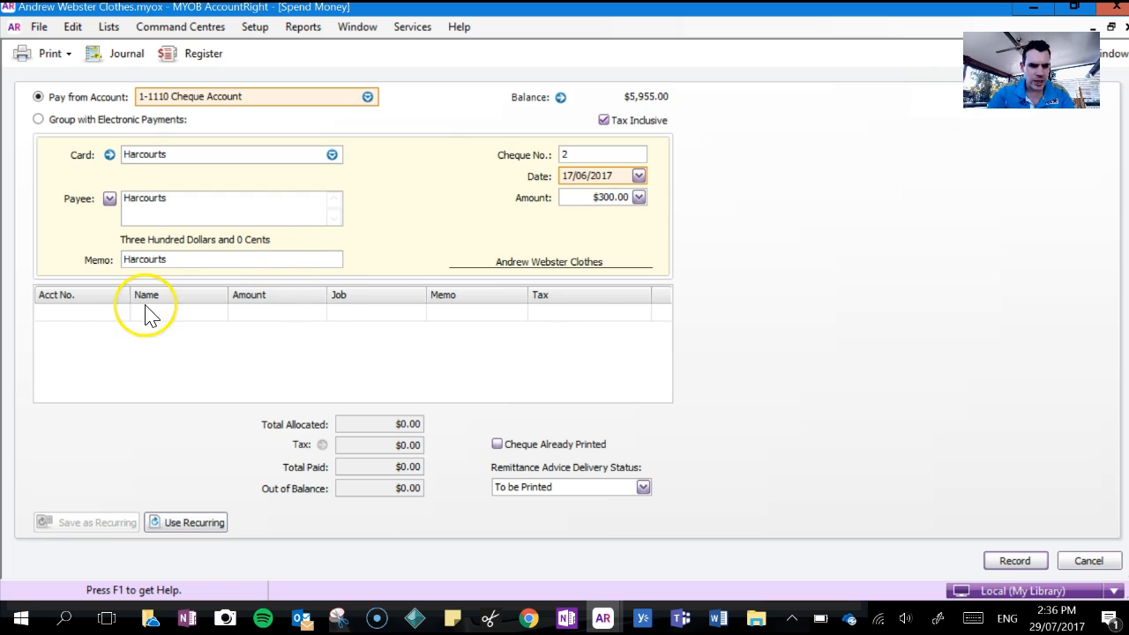
click(108, 313)
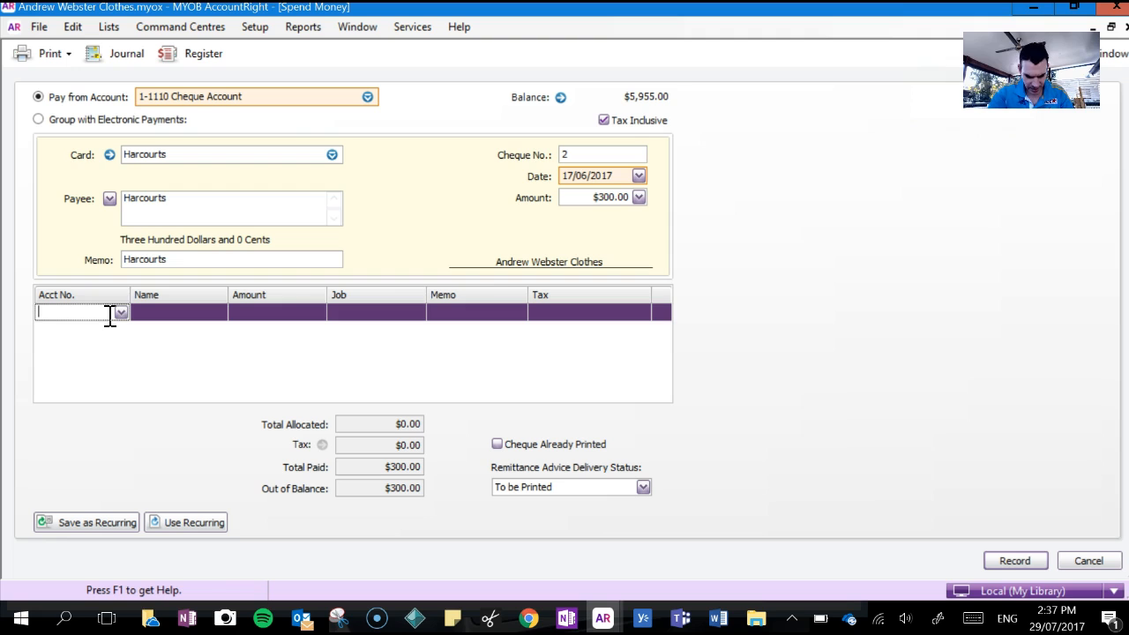
click(121, 313)
scroll(265, 238, down, 10)
click(270, 239)
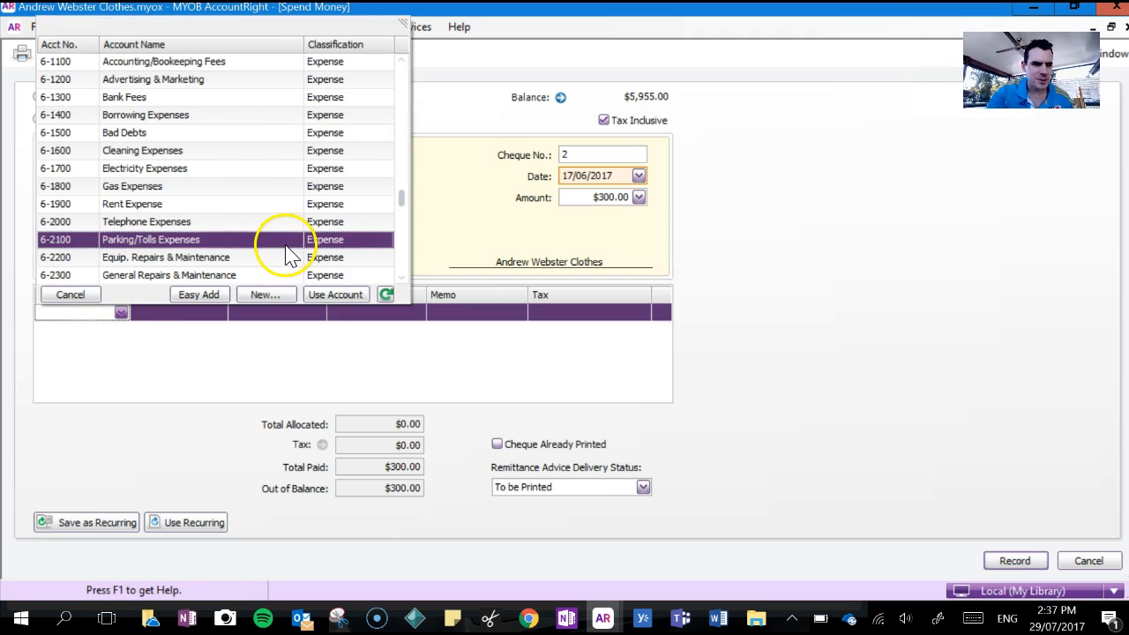
scroll(264, 168, down, 4)
click(324, 132)
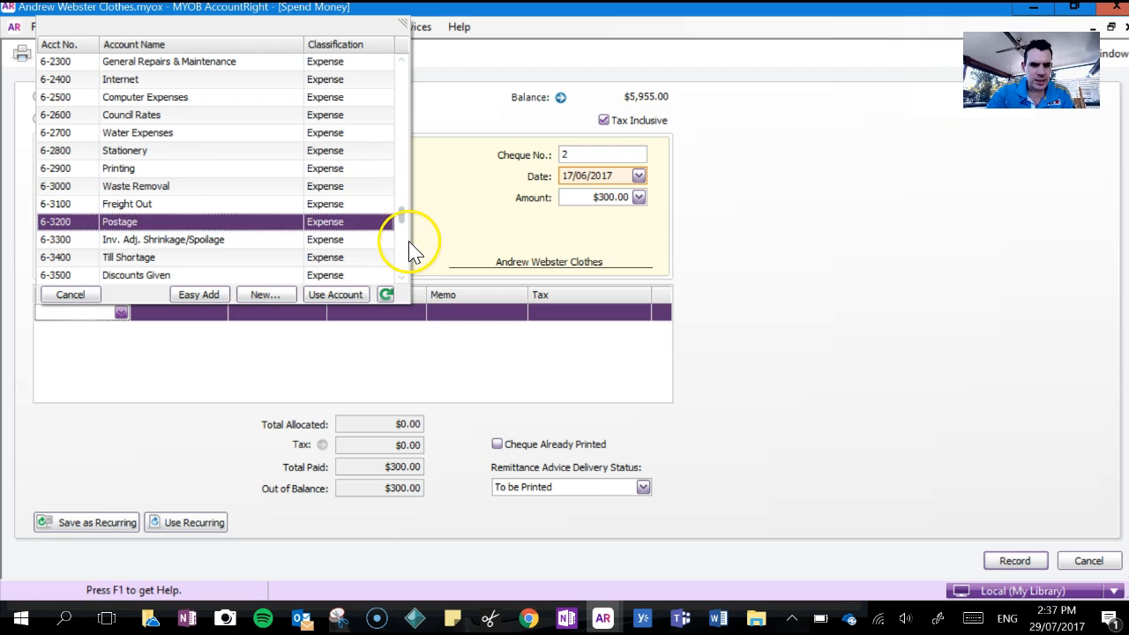
scroll(276, 170, down, 4)
click(405, 251)
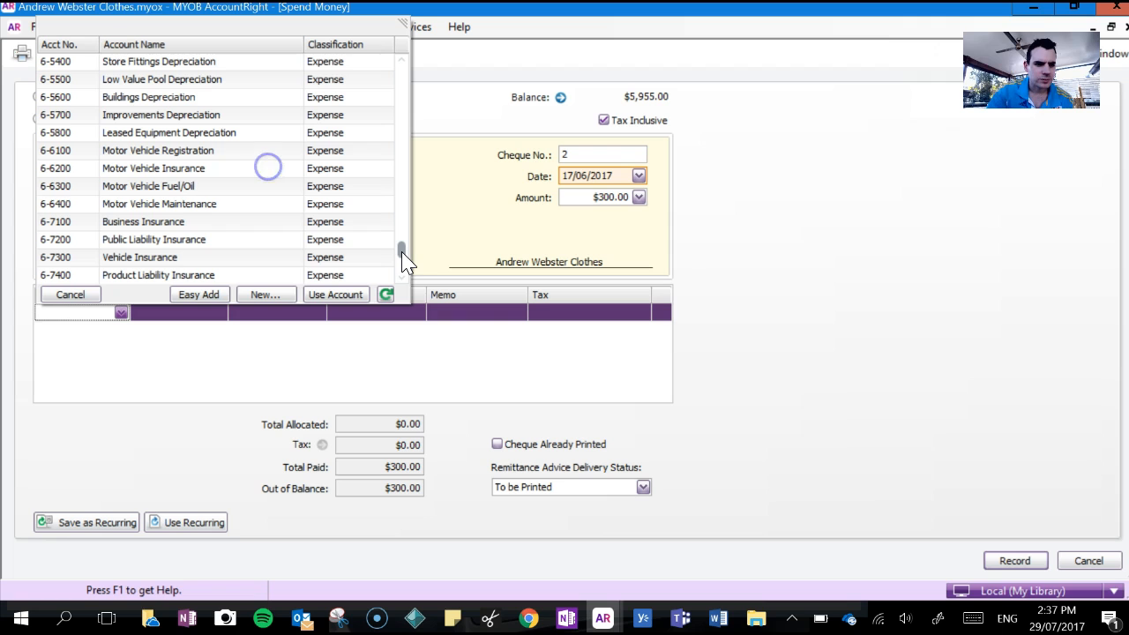
drag(402, 257, 402, 258)
drag(403, 256, 398, 214)
click(261, 82)
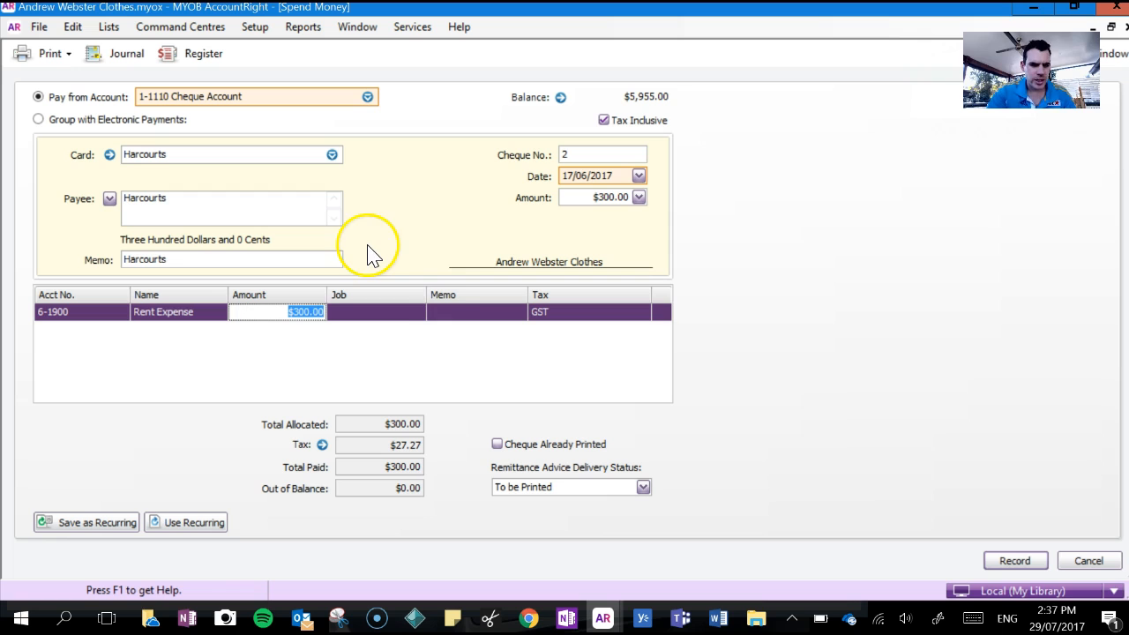
Change the tax code of the rent line to N-T (Not Reportable) and record the payment
click(564, 314)
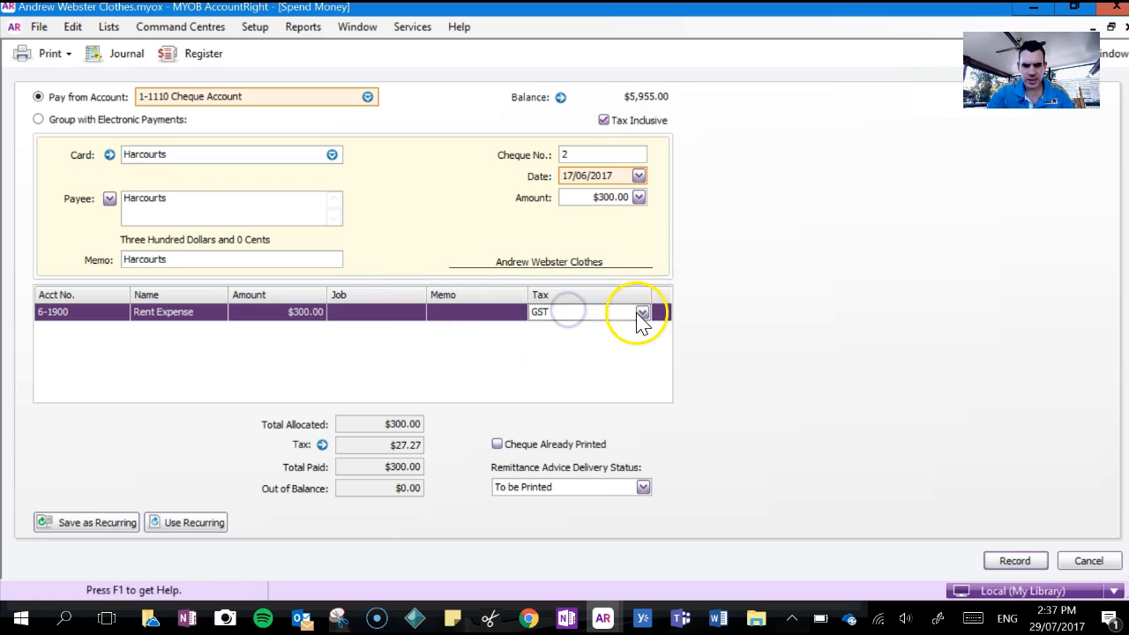
click(641, 313)
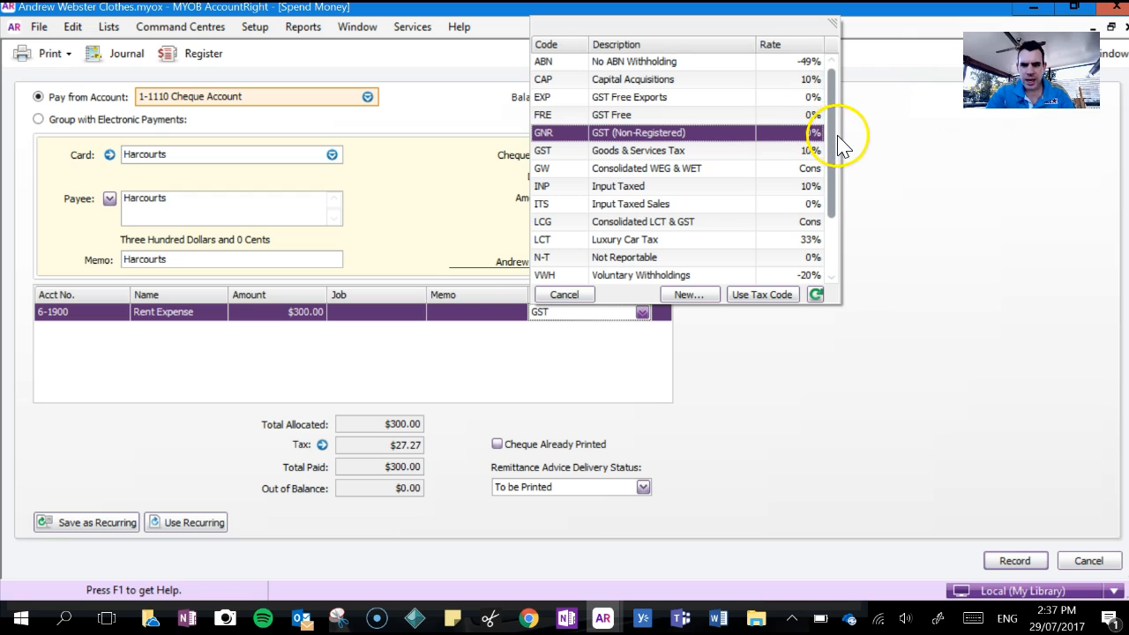
drag(835, 139, 830, 171)
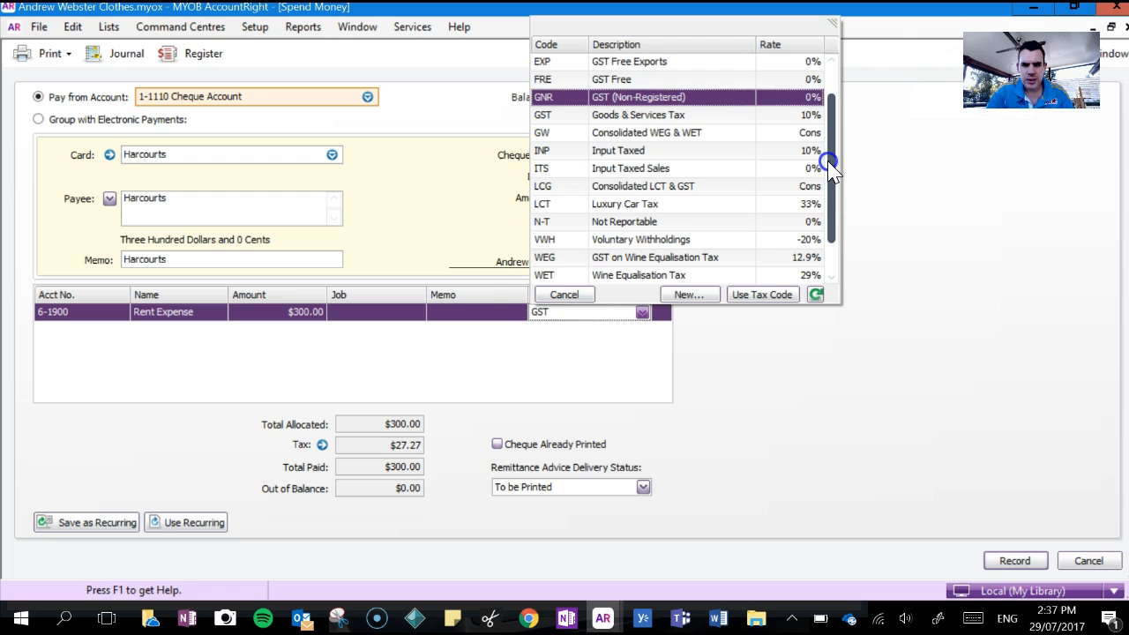
click(716, 208)
click(693, 224)
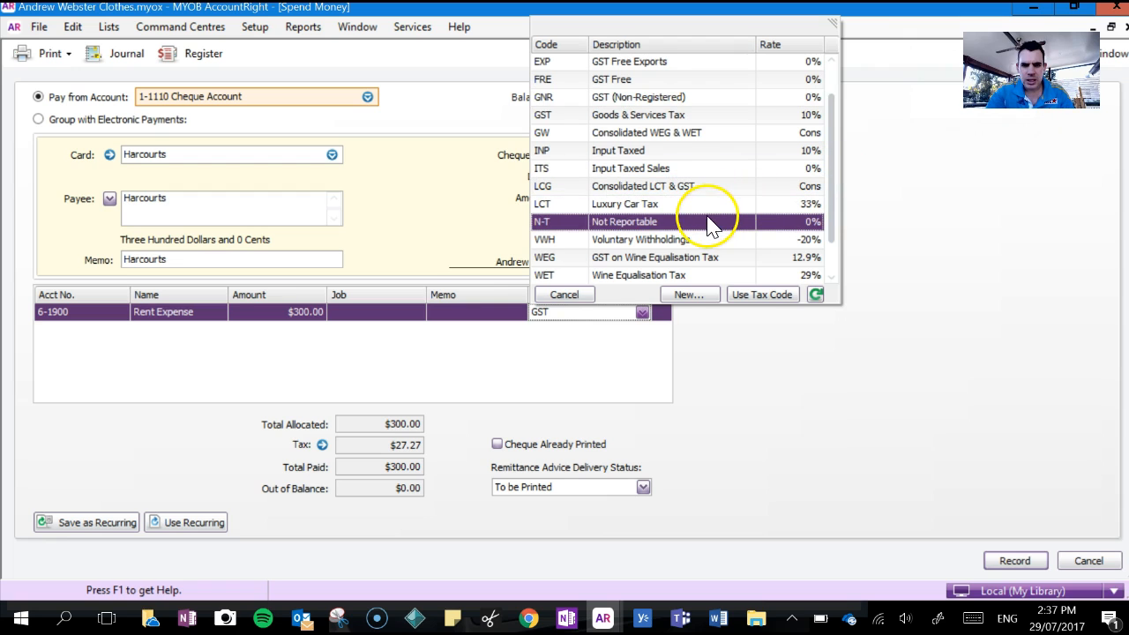
double_click(686, 225)
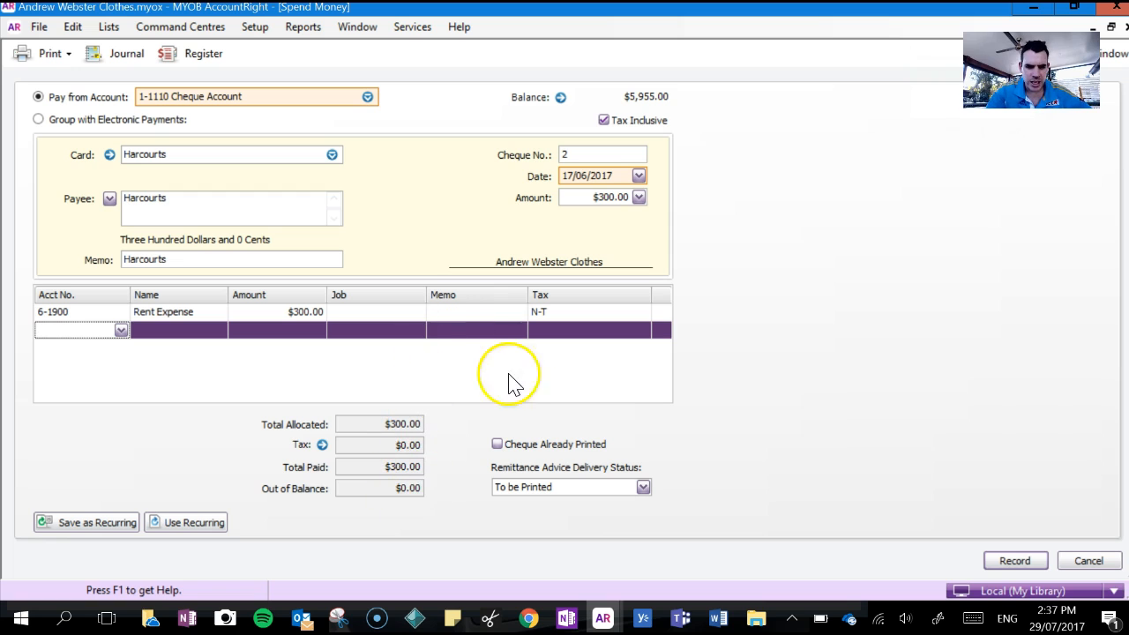
click(1015, 561)
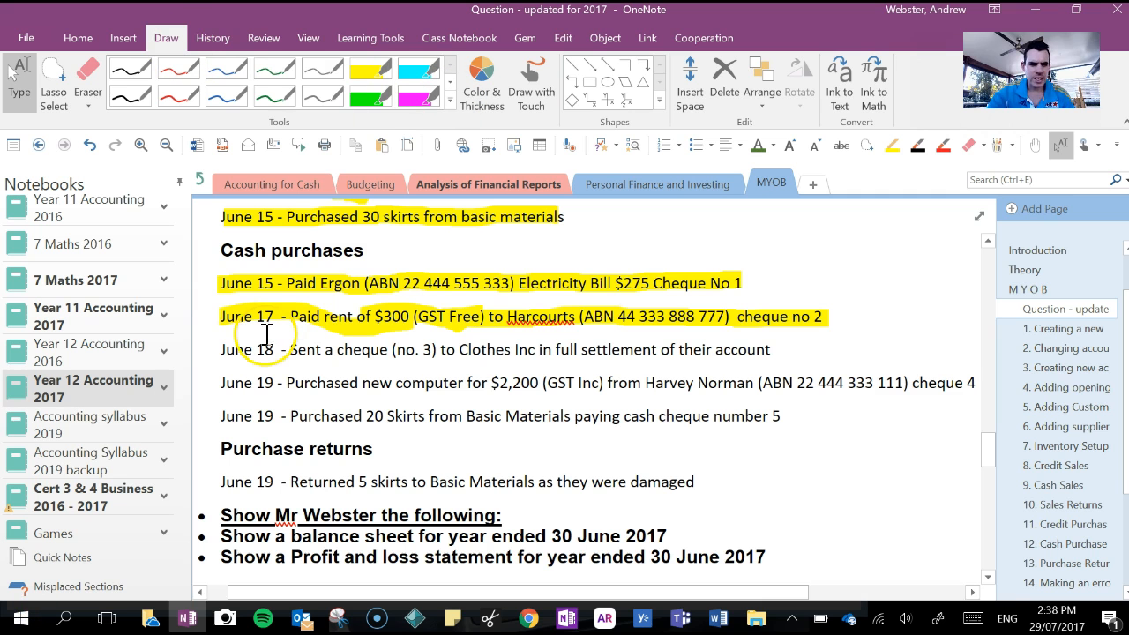
Highlight the June 18 cheque to Clothes Inc line in yellow in the OneNote question
click(371, 71)
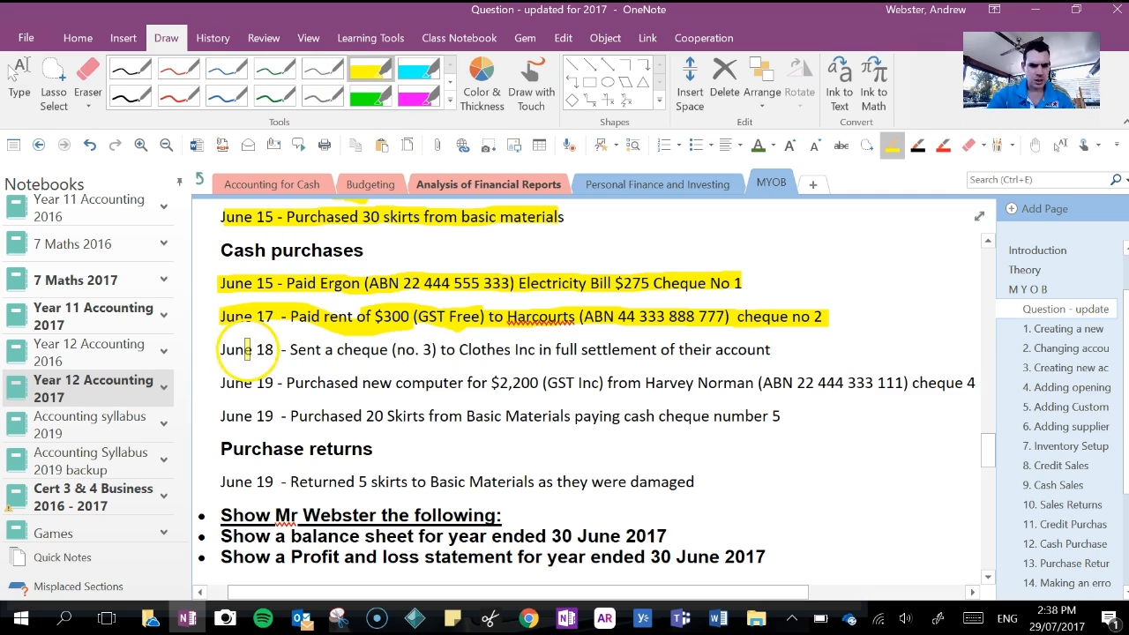
drag(223, 351, 620, 347)
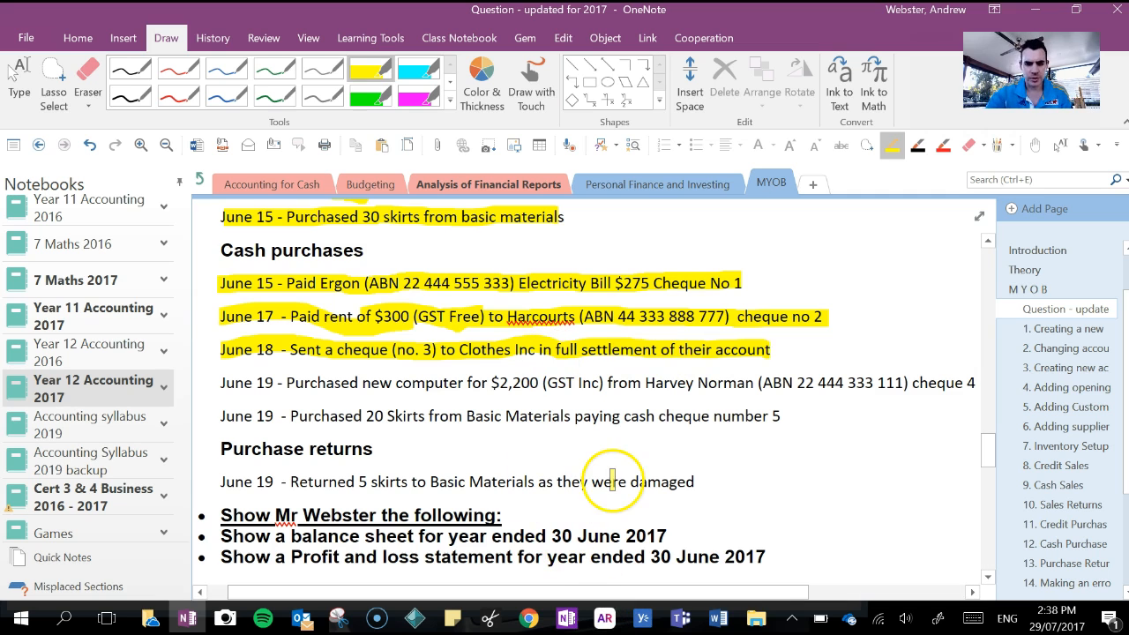
Switch to MYOB AccountRight, leave Spend Money, and start a Pay Bills payment dated 18/06/2017
mouse_move(603, 621)
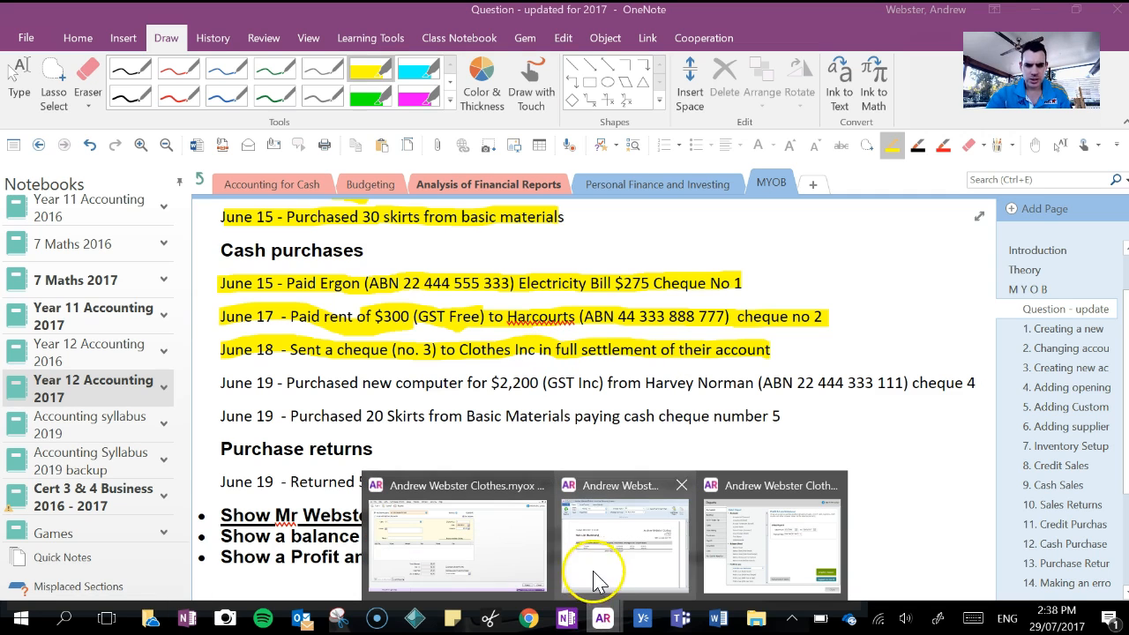
click(499, 542)
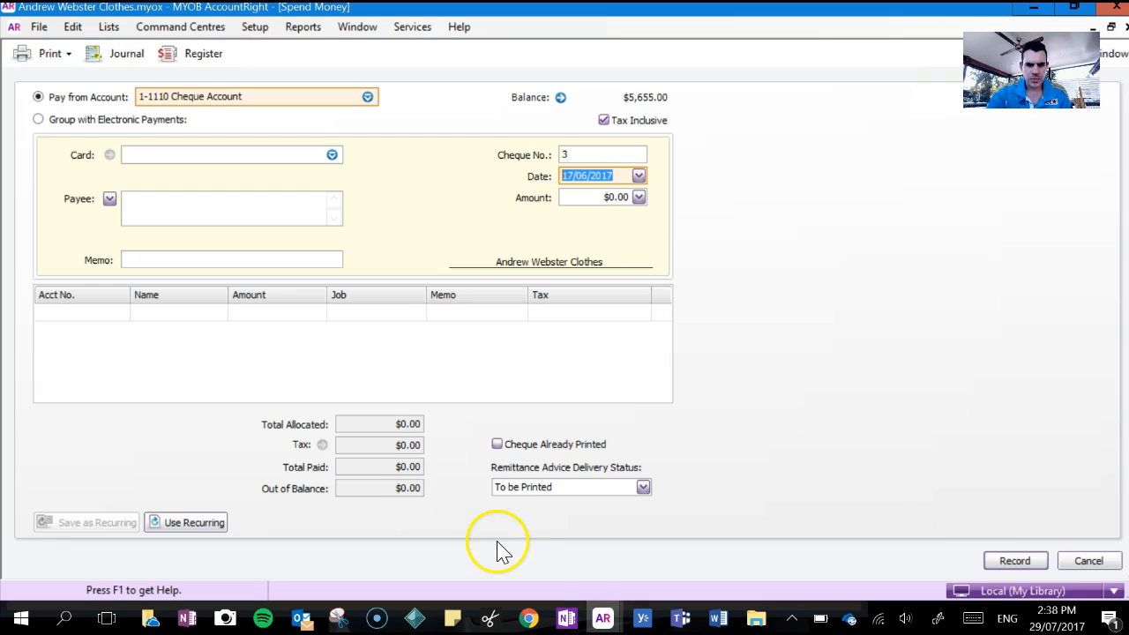
click(1088, 561)
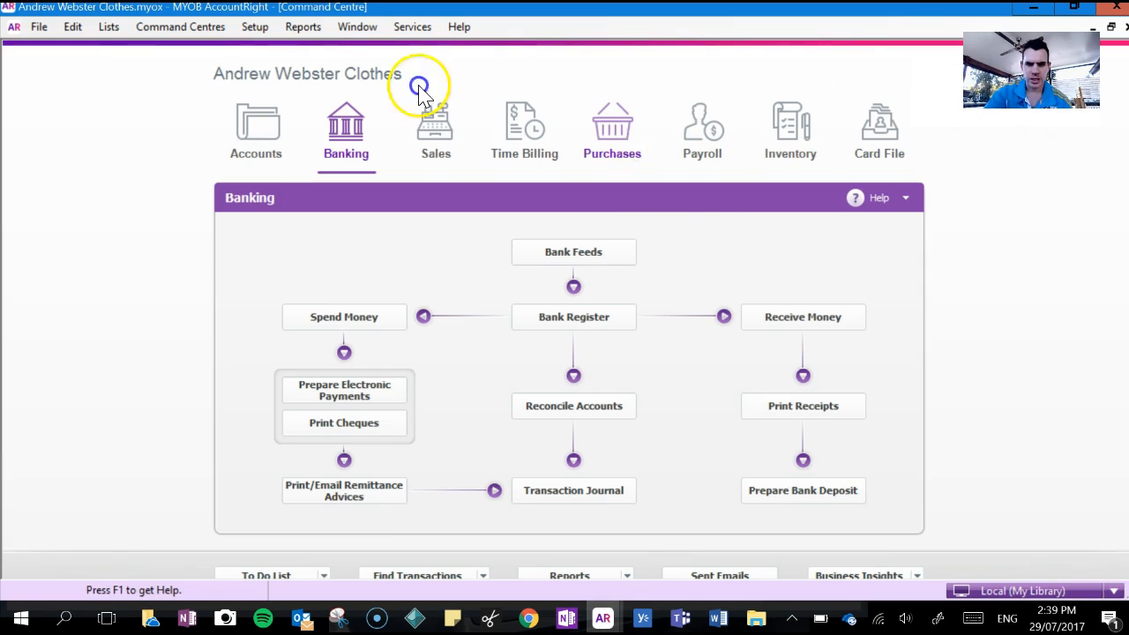
click(628, 134)
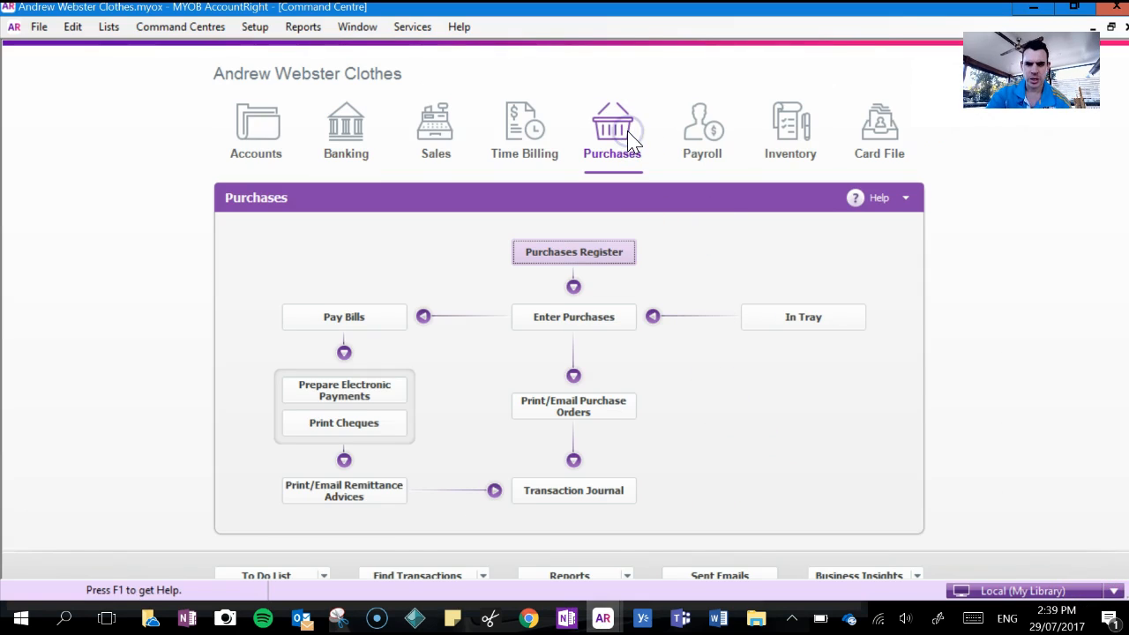
click(381, 317)
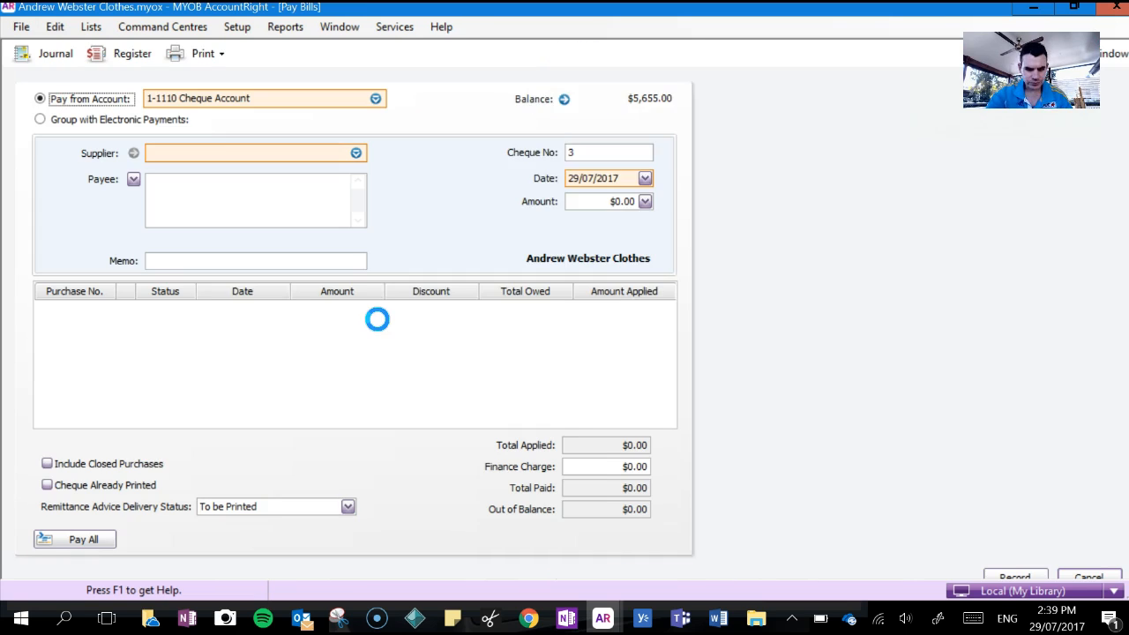
click(1017, 181)
double_click(1019, 178)
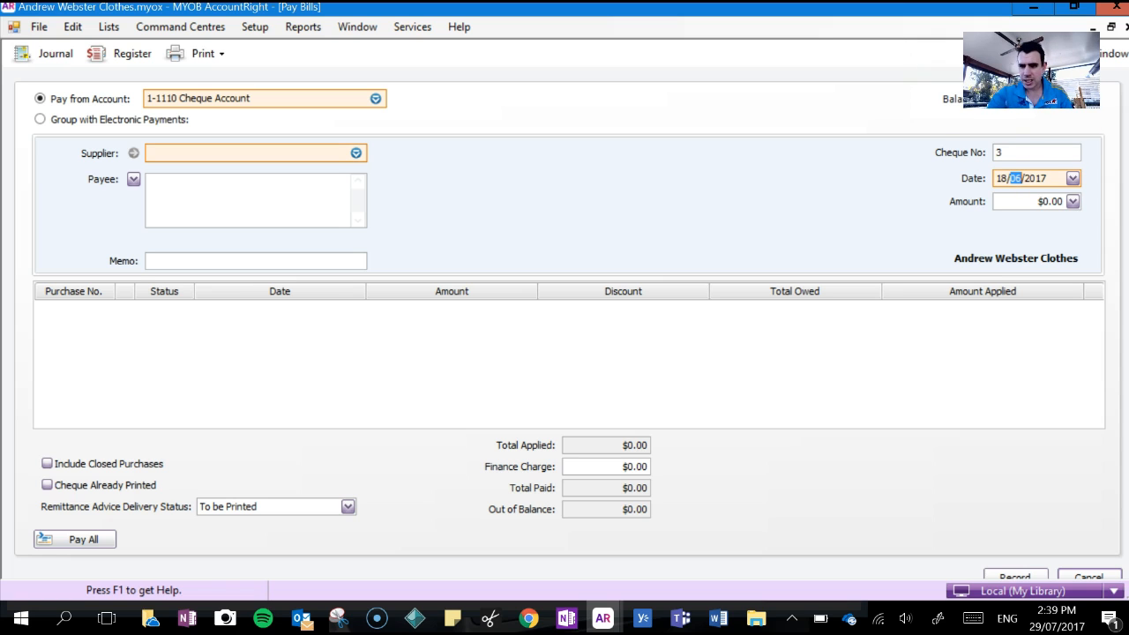
Pay supplier Clothes Inc $2,000.00, apply the full amount to its open purchase, and record the payment
click(358, 154)
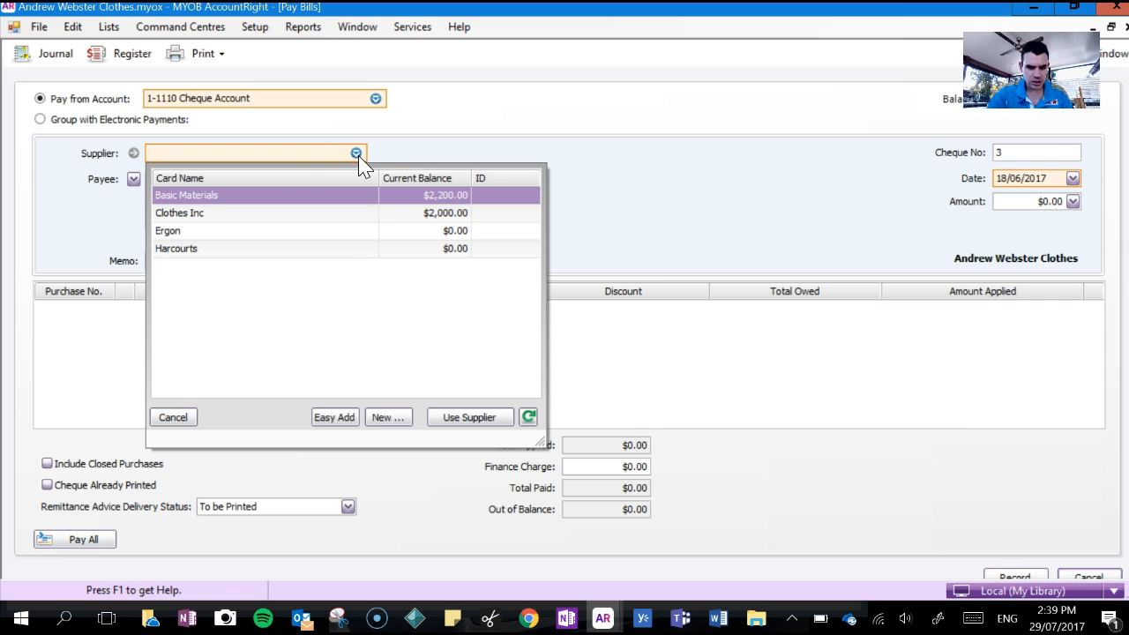
double_click(247, 213)
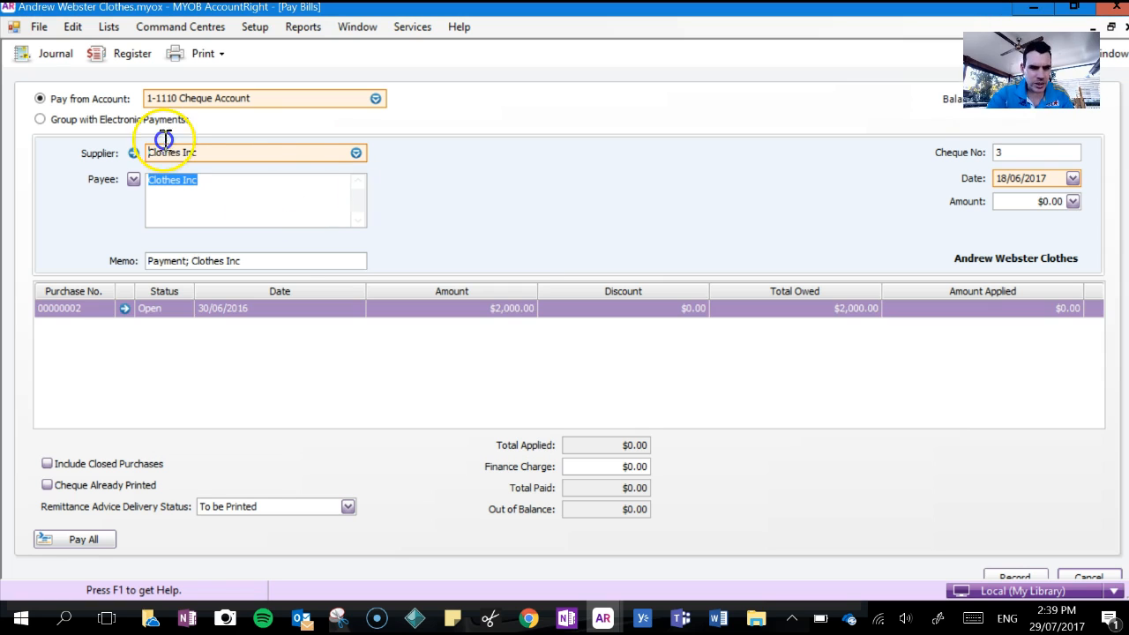
click(1076, 200)
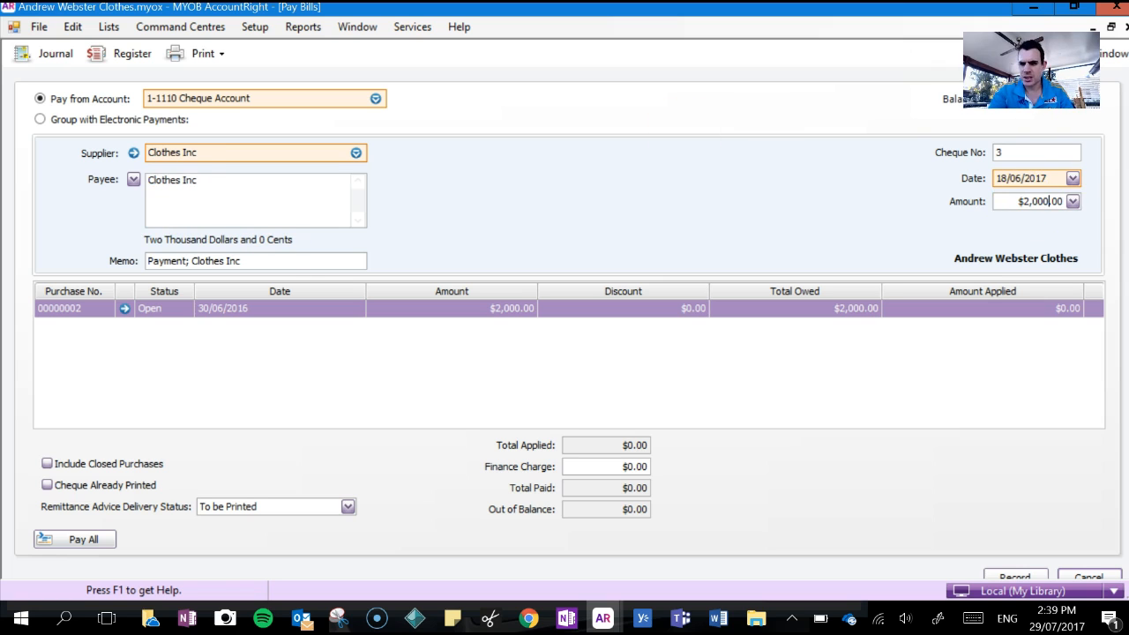
click(922, 309)
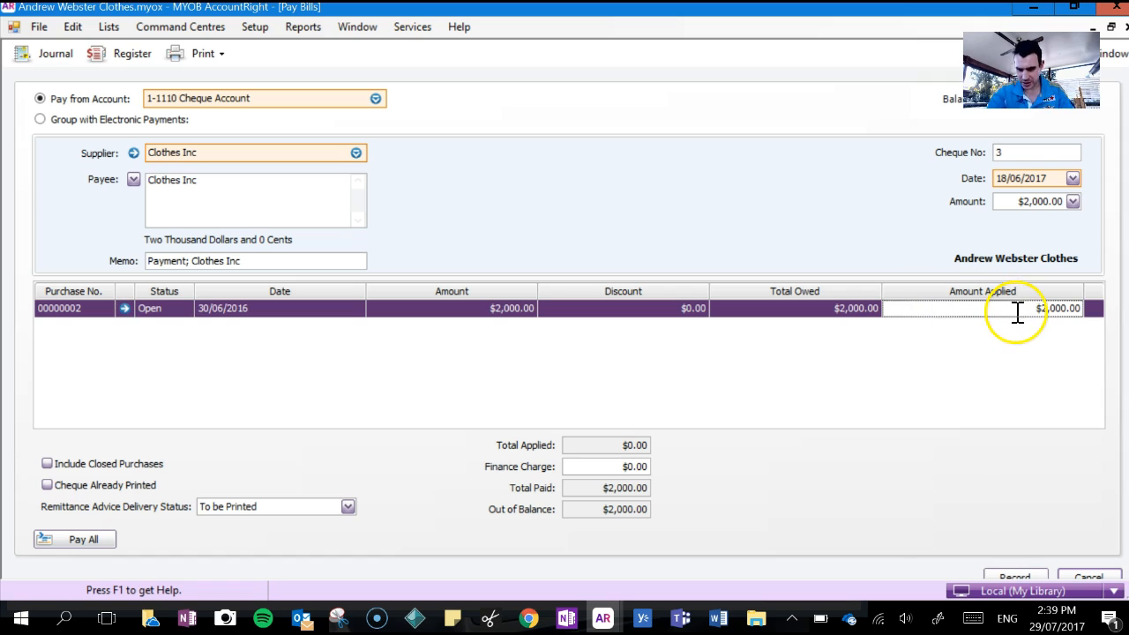
click(862, 408)
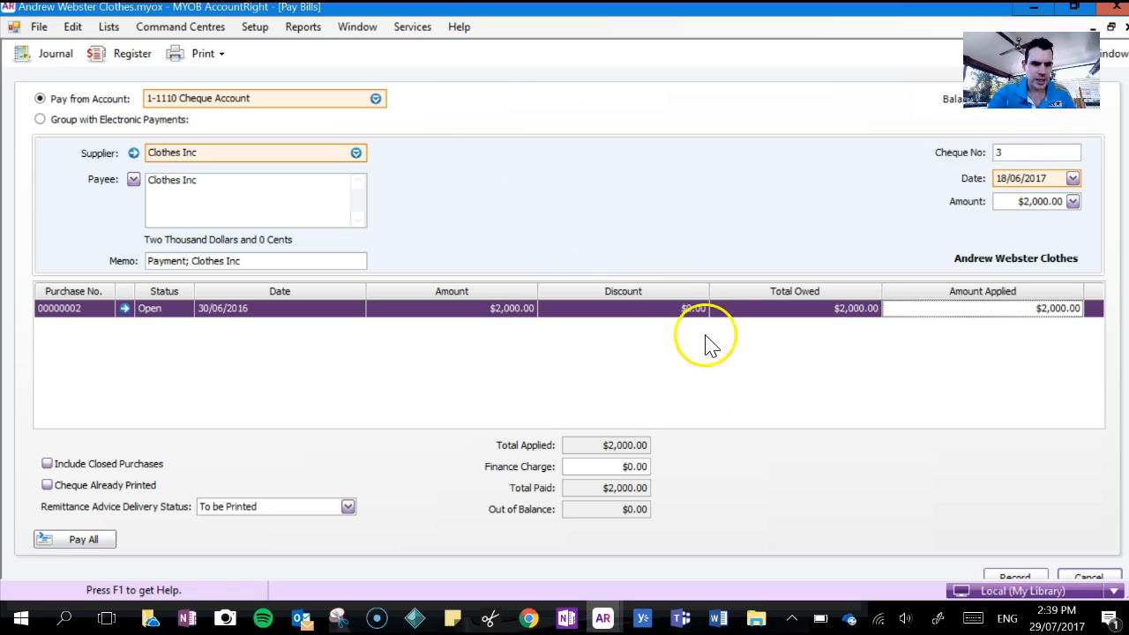
click(1006, 577)
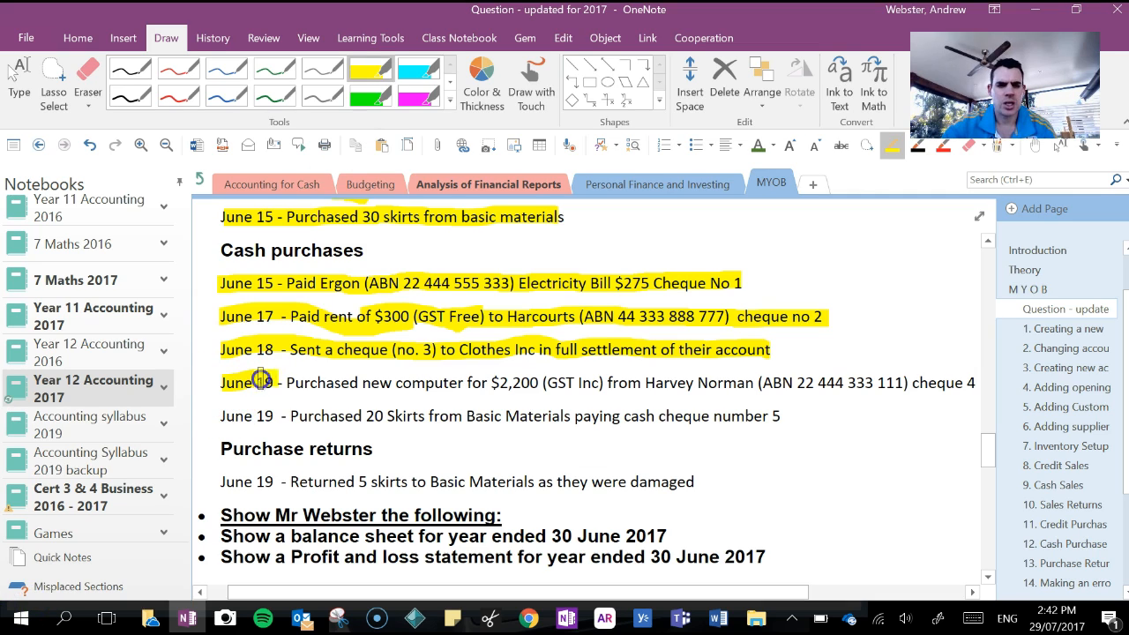
Highlight the June 19 Harvey Norman computer purchase line in yellow in the OneNote question
drag(326, 383, 574, 382)
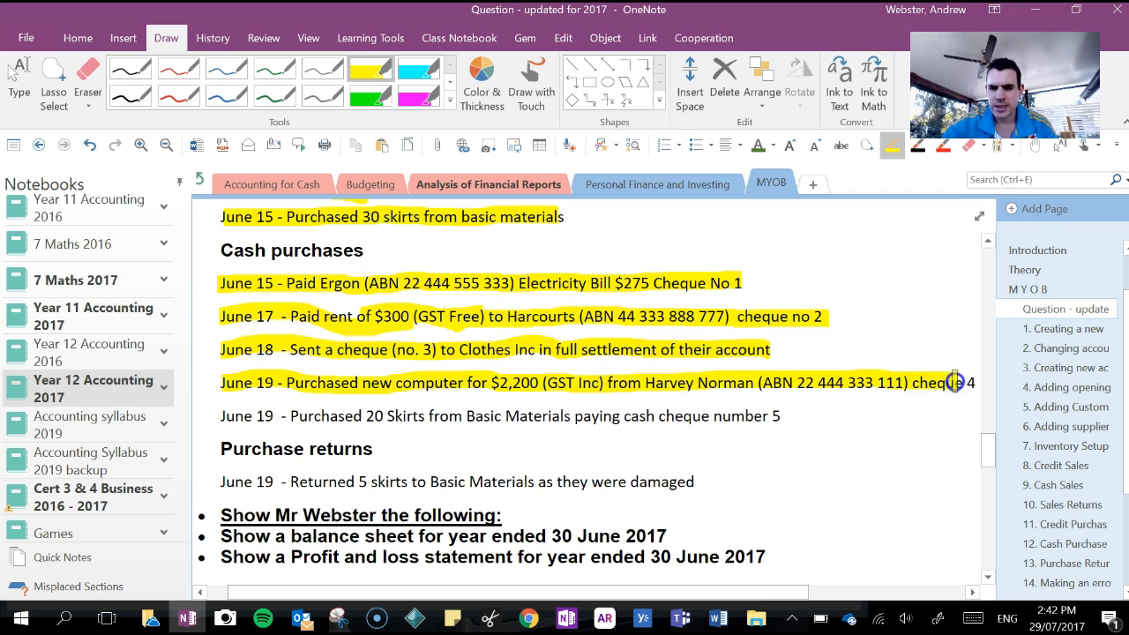
drag(976, 383, 975, 383)
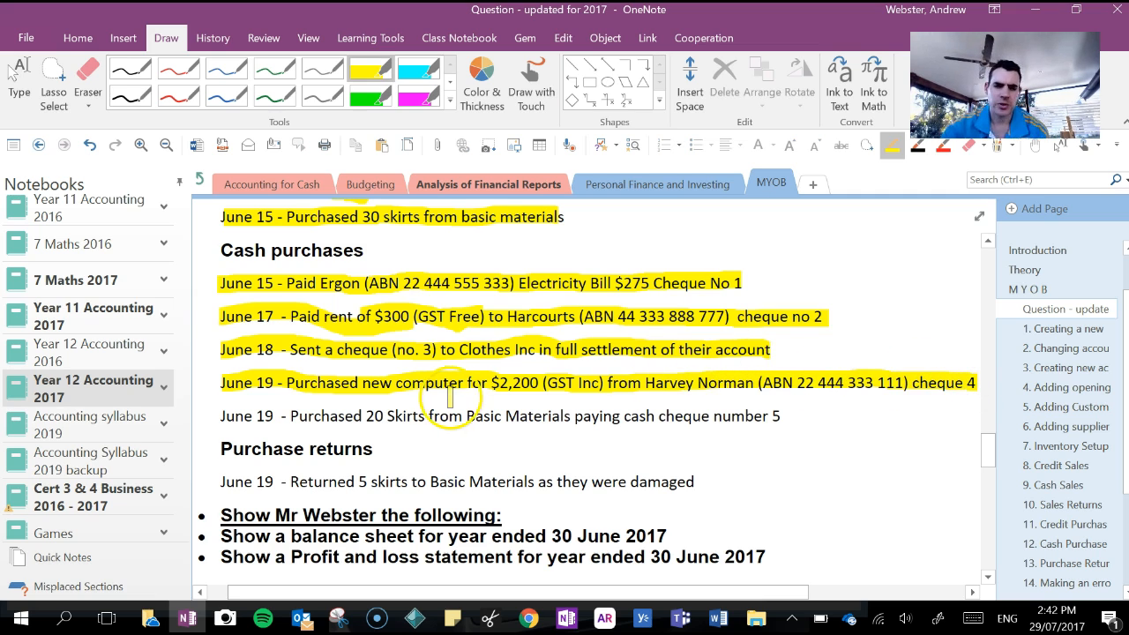
Switch to MYOB AccountRight, leave Pay Bills, and start a new Spend Money transaction
mouse_move(605, 619)
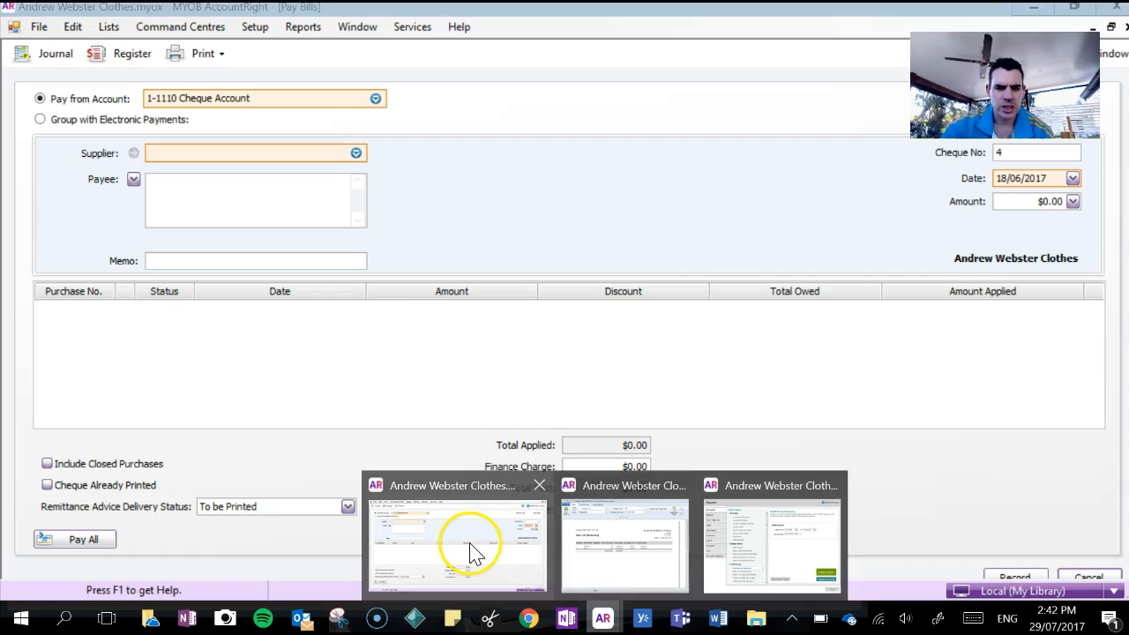
click(470, 545)
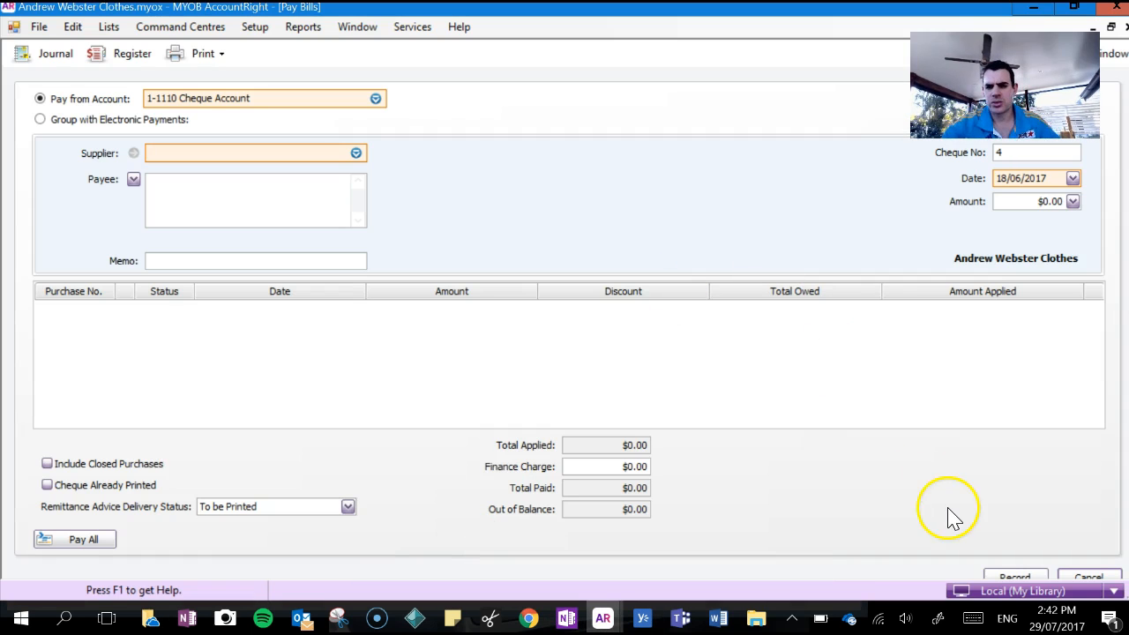
click(1087, 577)
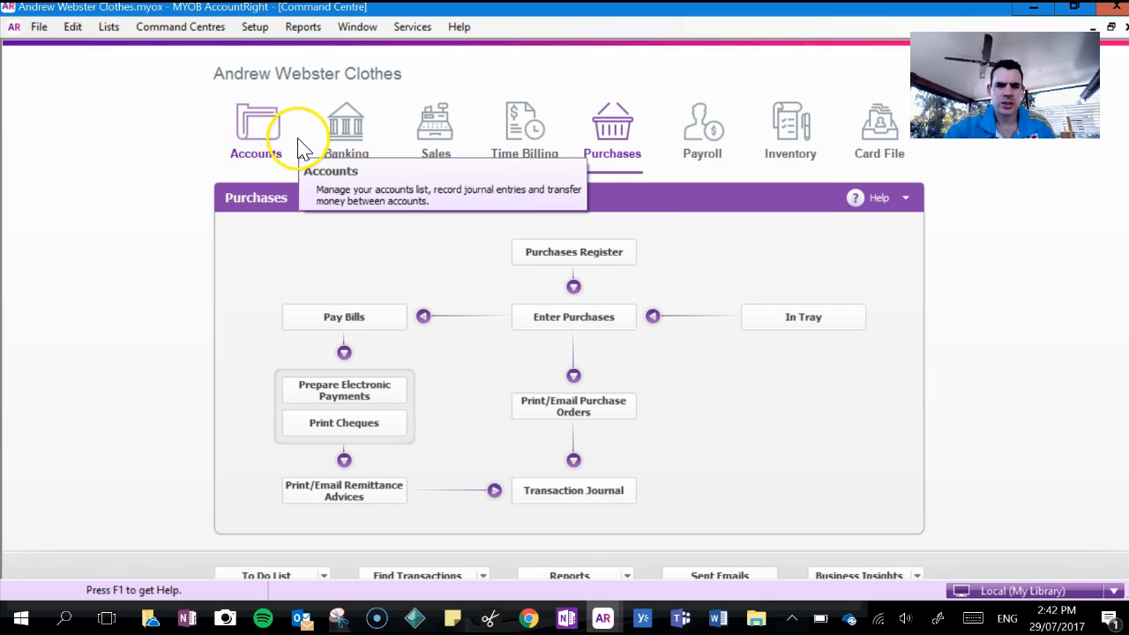
click(340, 132)
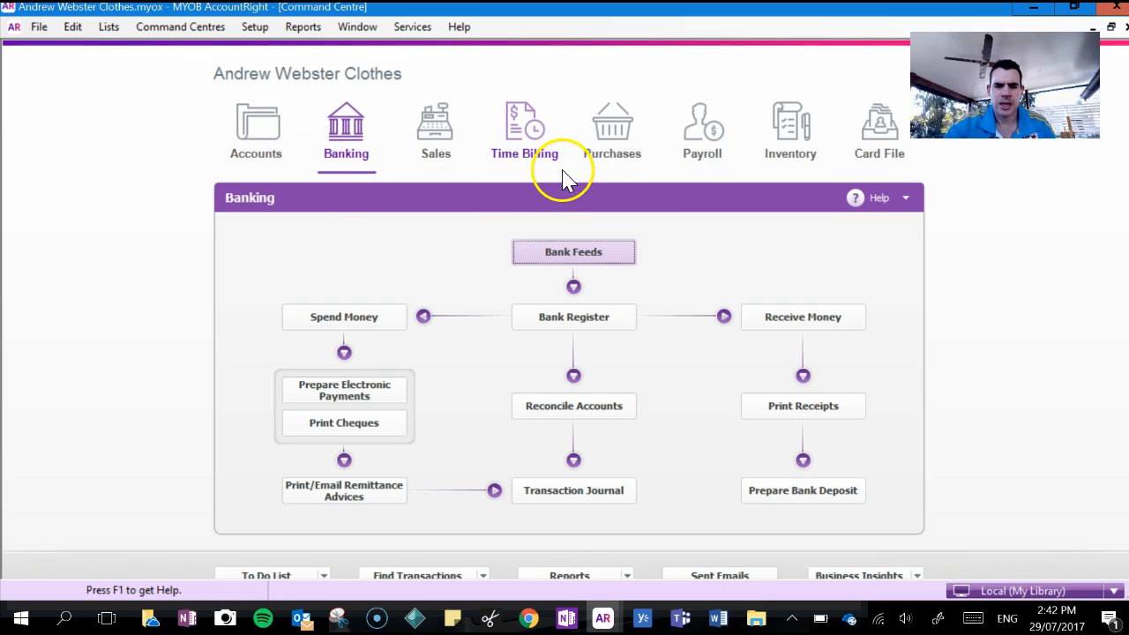
click(607, 159)
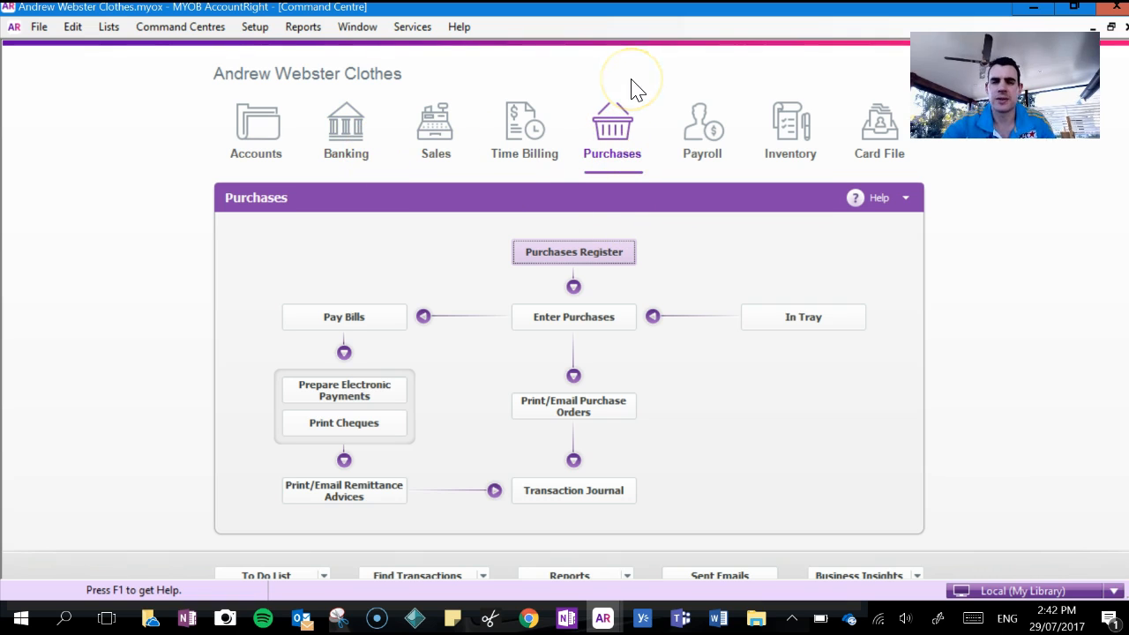
click(345, 146)
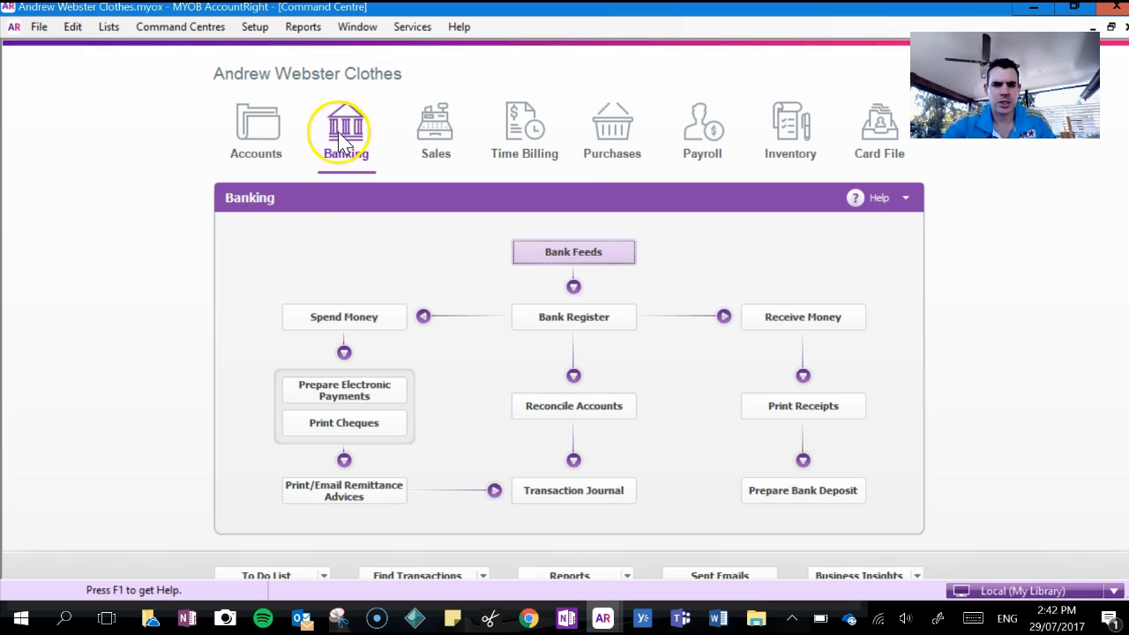
click(363, 320)
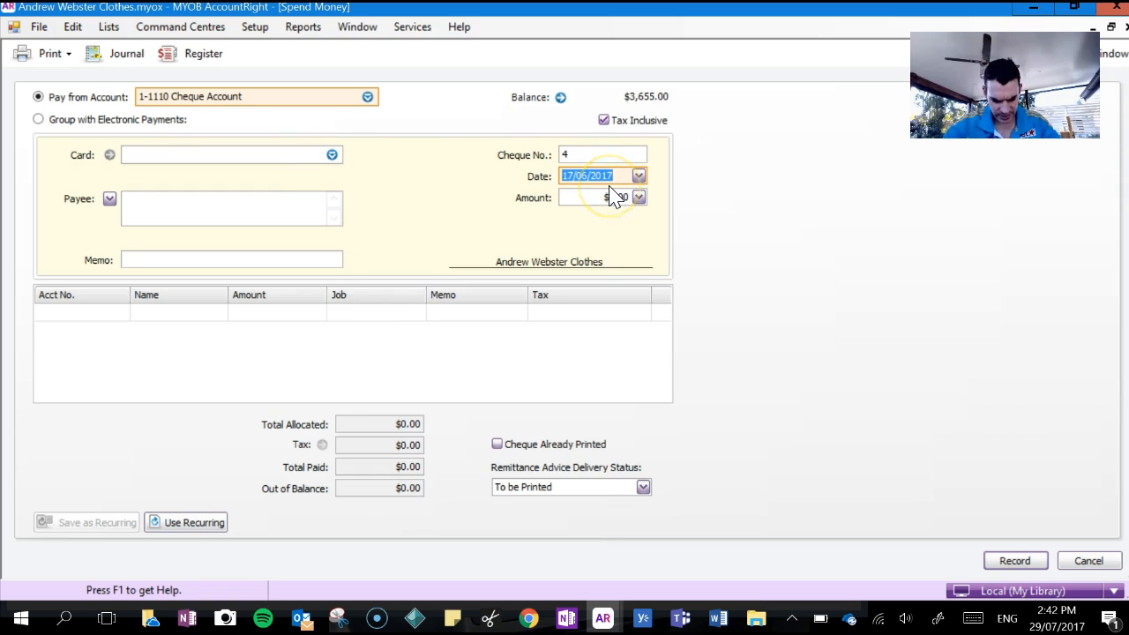
Date the cheque payment 19/06/2017 and set its amount to $2,200.00
click(570, 175)
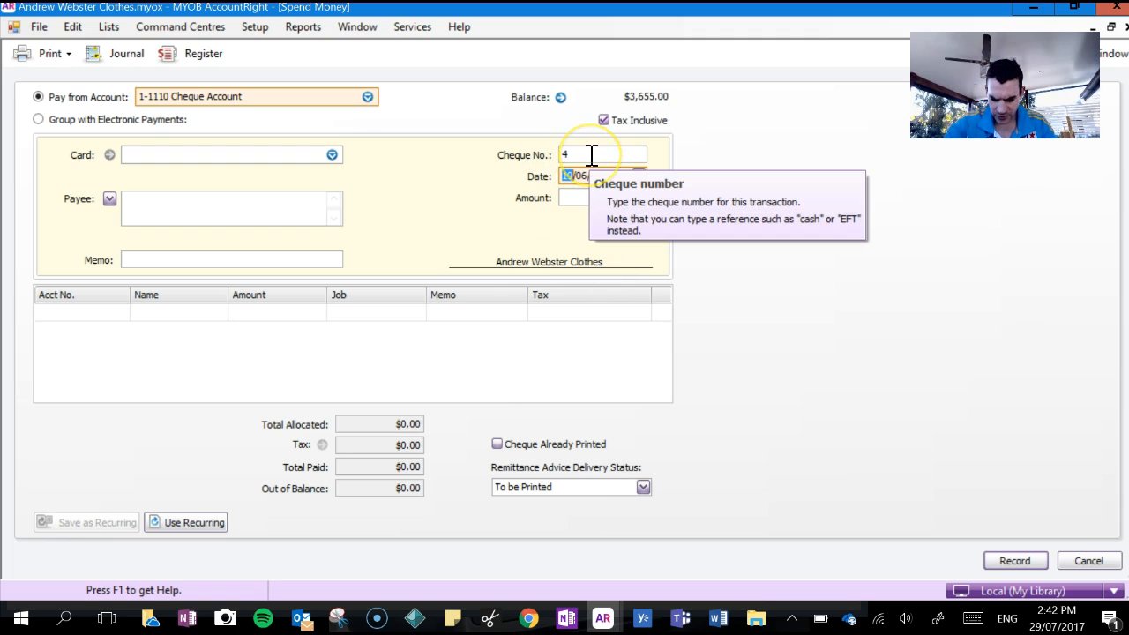
click(584, 198)
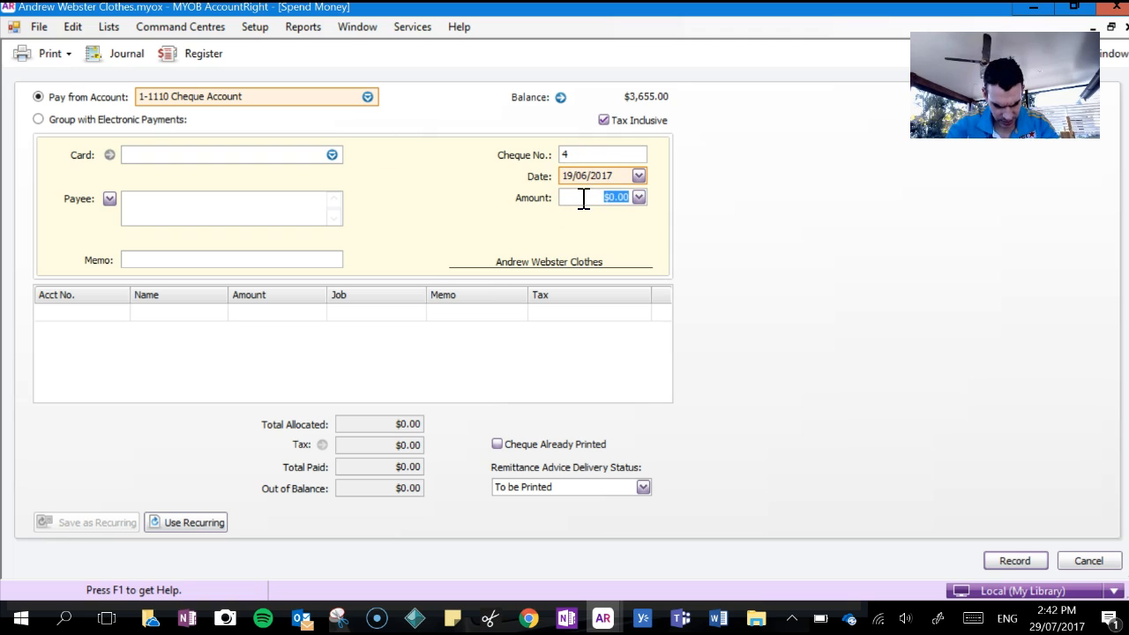
text(2,200)
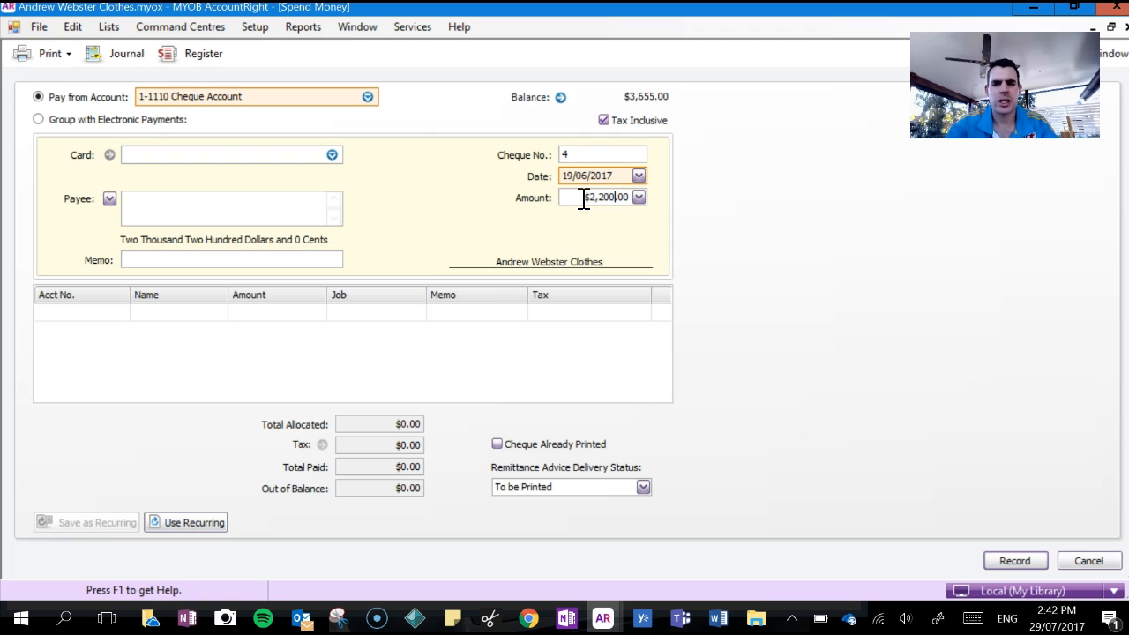
Create a supplier card for Harvey Norman with its ABN from the question and use it as the payment's card
click(331, 155)
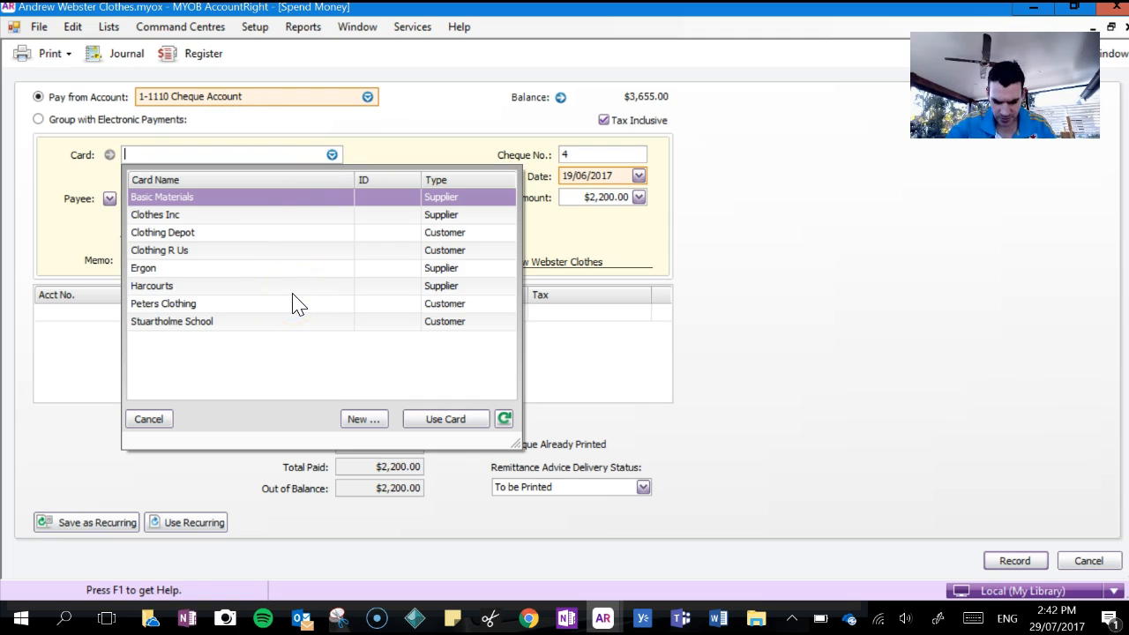
click(362, 419)
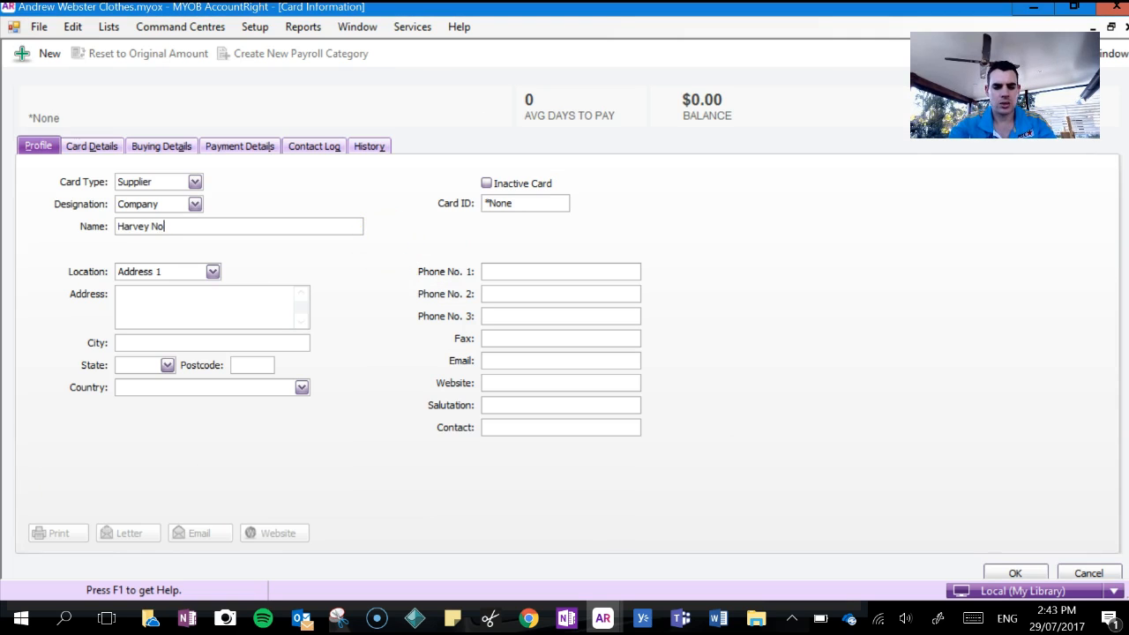
click(166, 150)
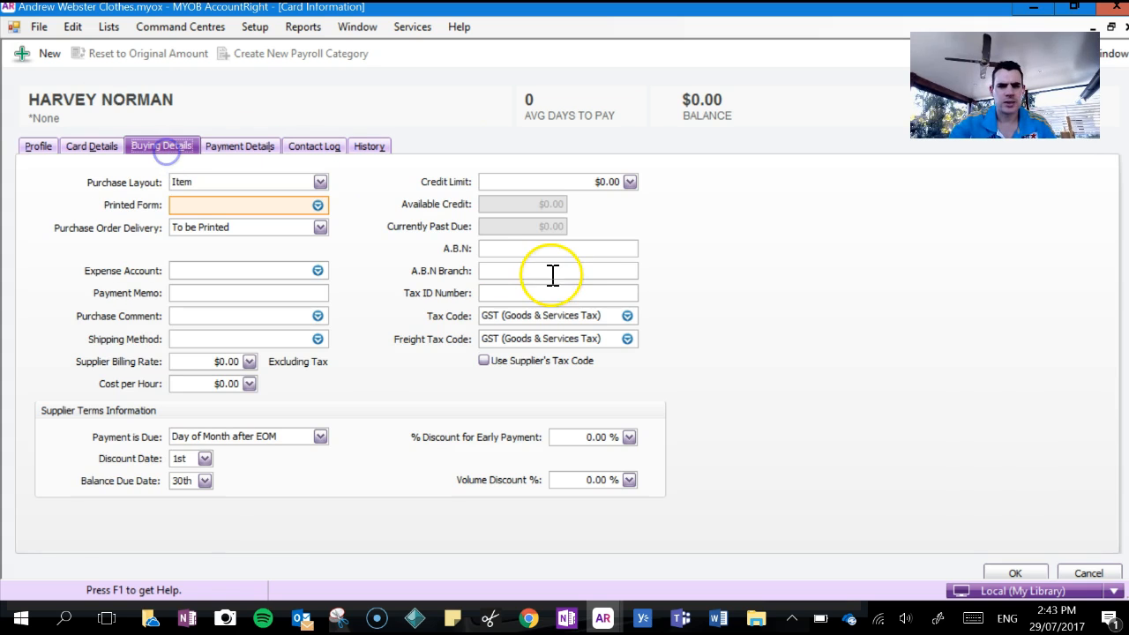
click(567, 252)
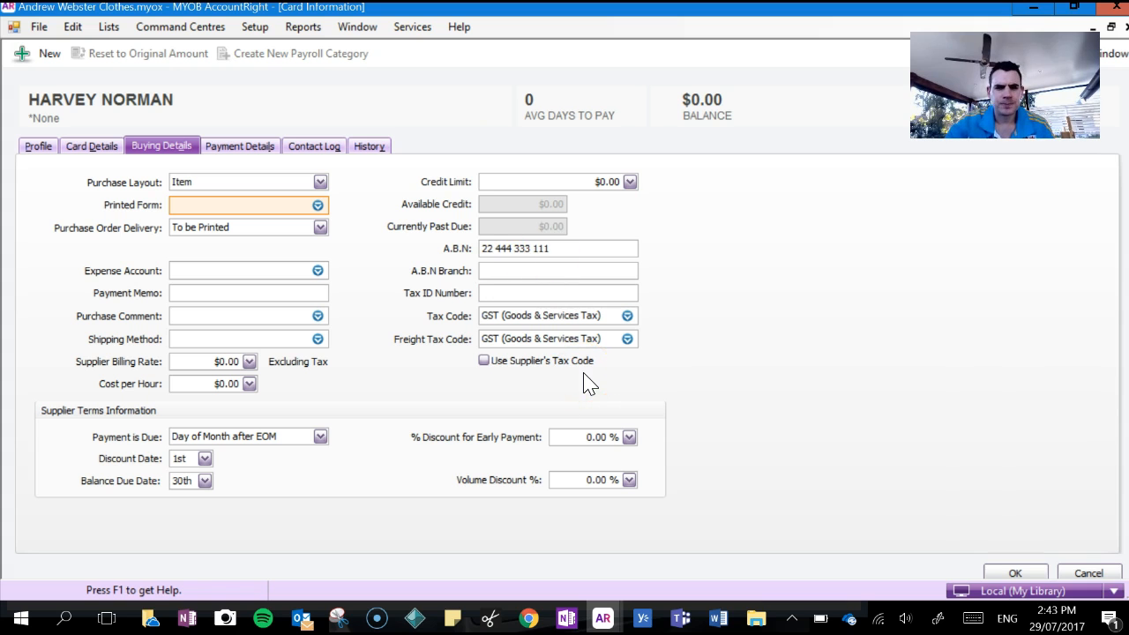
click(1030, 575)
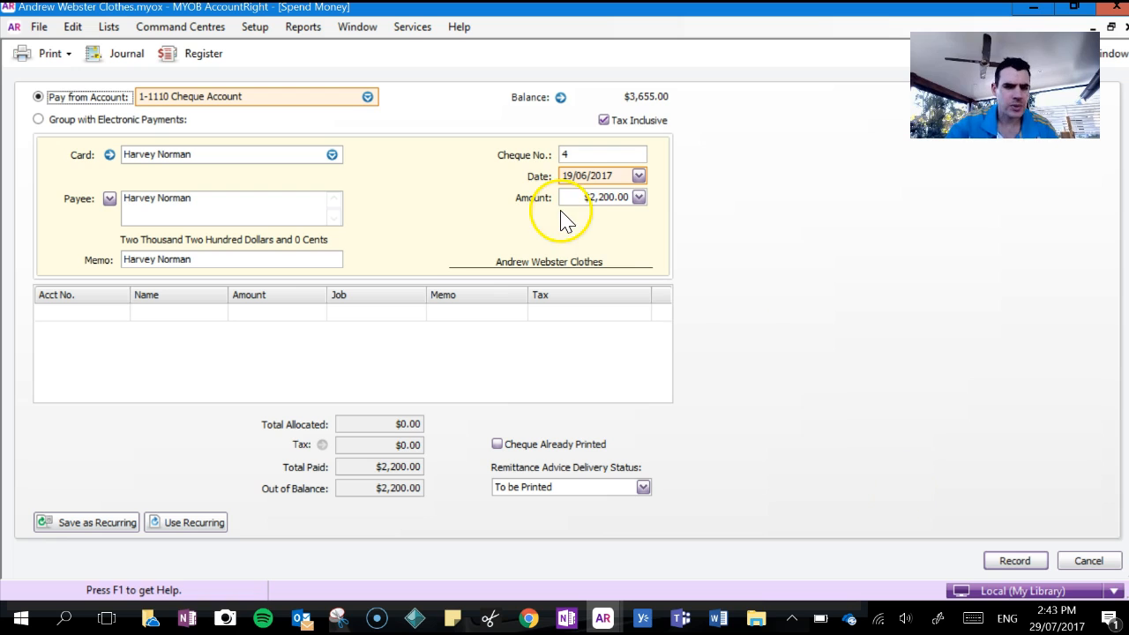
Allocate the $2,200.00 Harvey Norman payment to the Computers At Cost account and record it
click(111, 310)
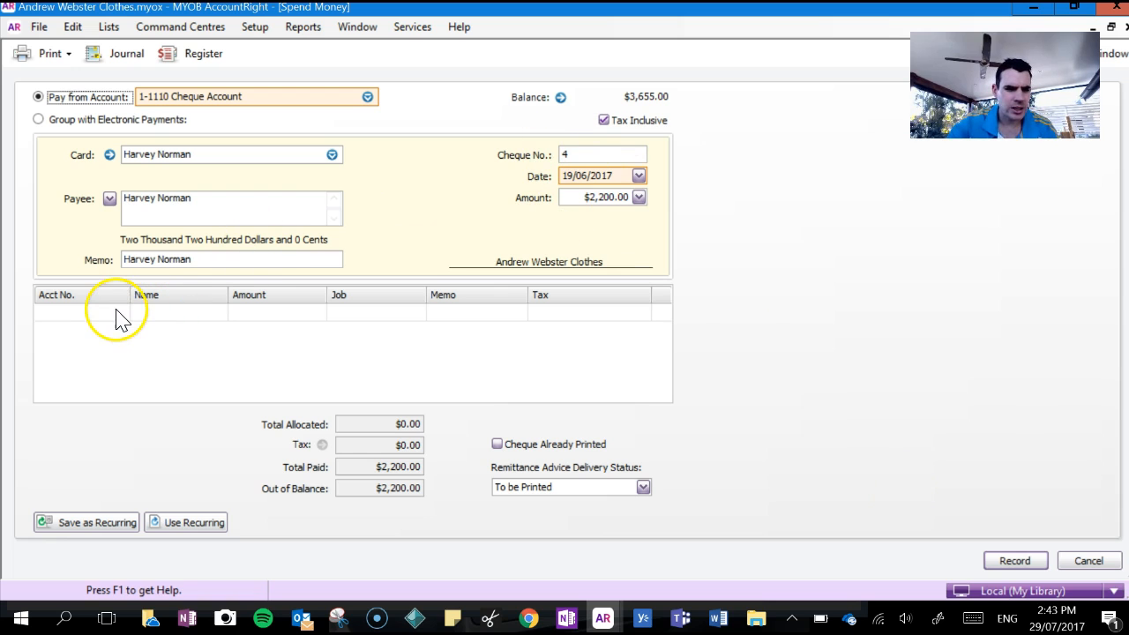
click(121, 313)
drag(405, 200, 403, 91)
scroll(403, 91, down, 1)
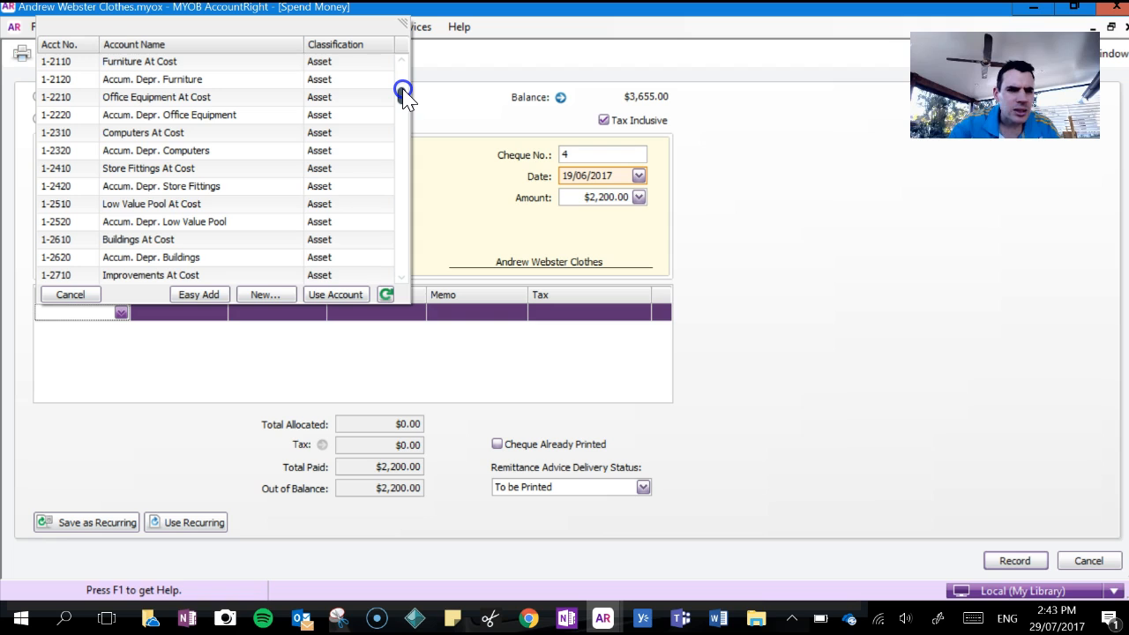
scroll(403, 93, up, 1)
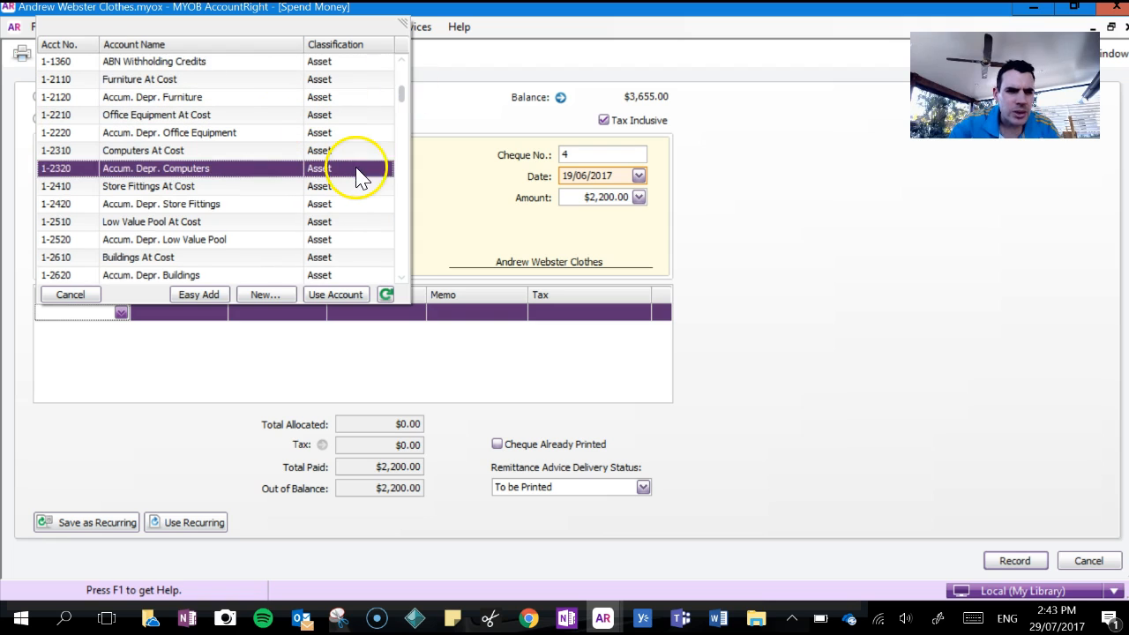
click(399, 157)
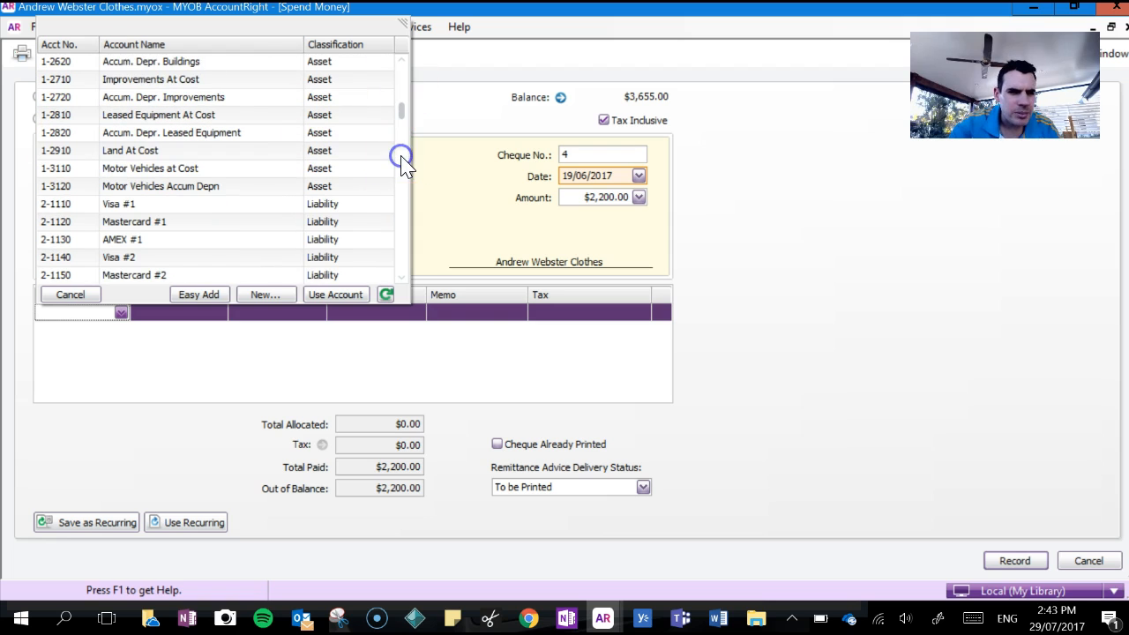
click(403, 88)
click(403, 86)
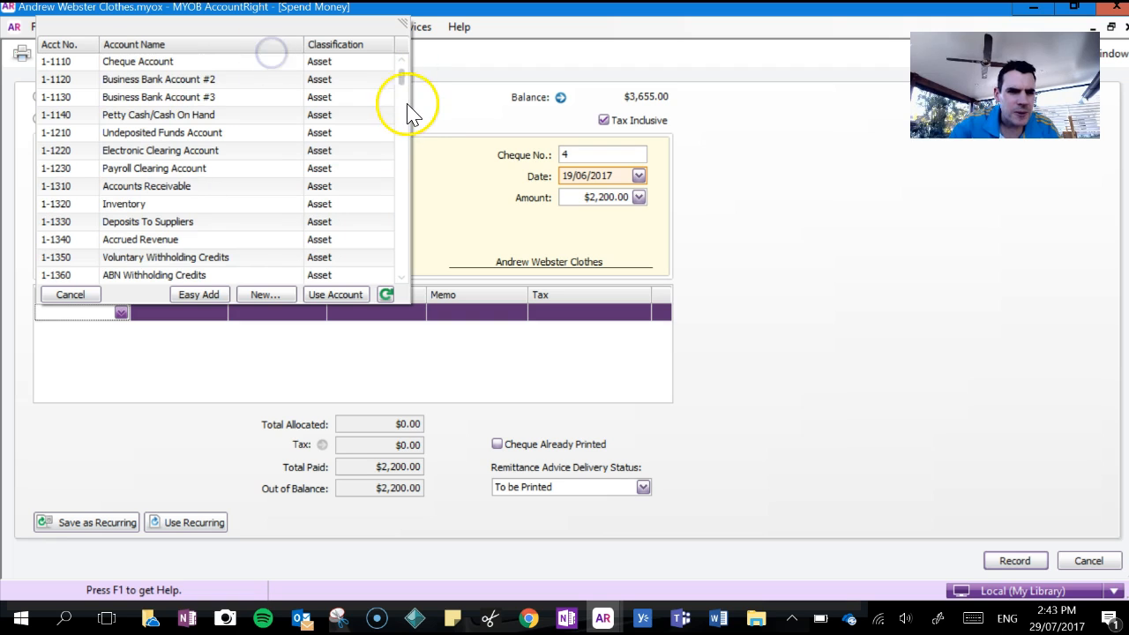
click(403, 114)
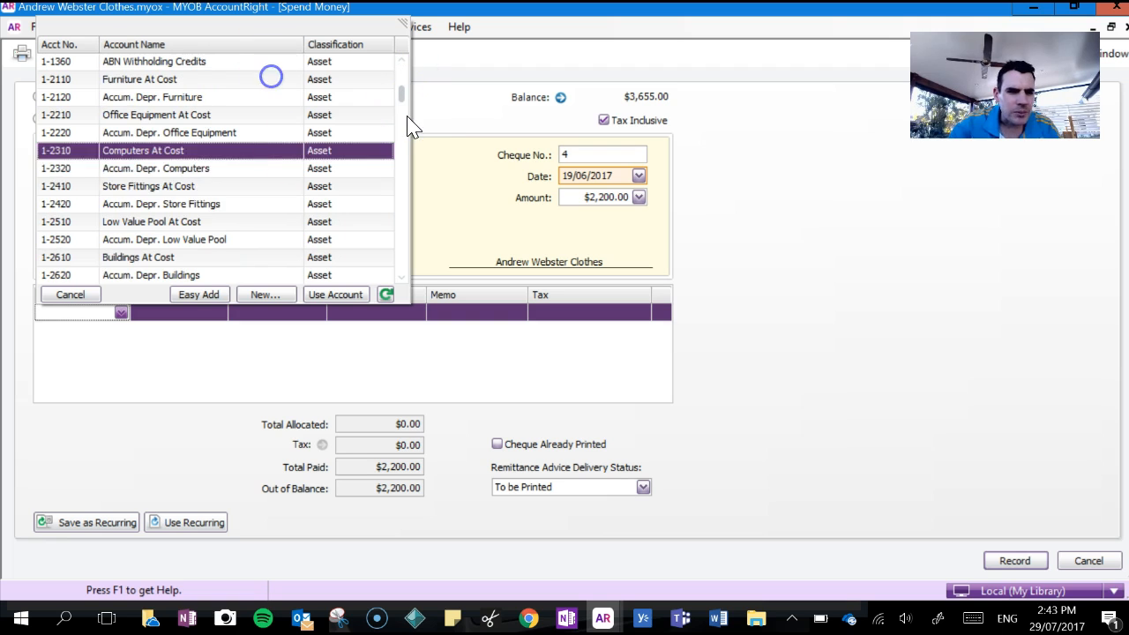
click(205, 155)
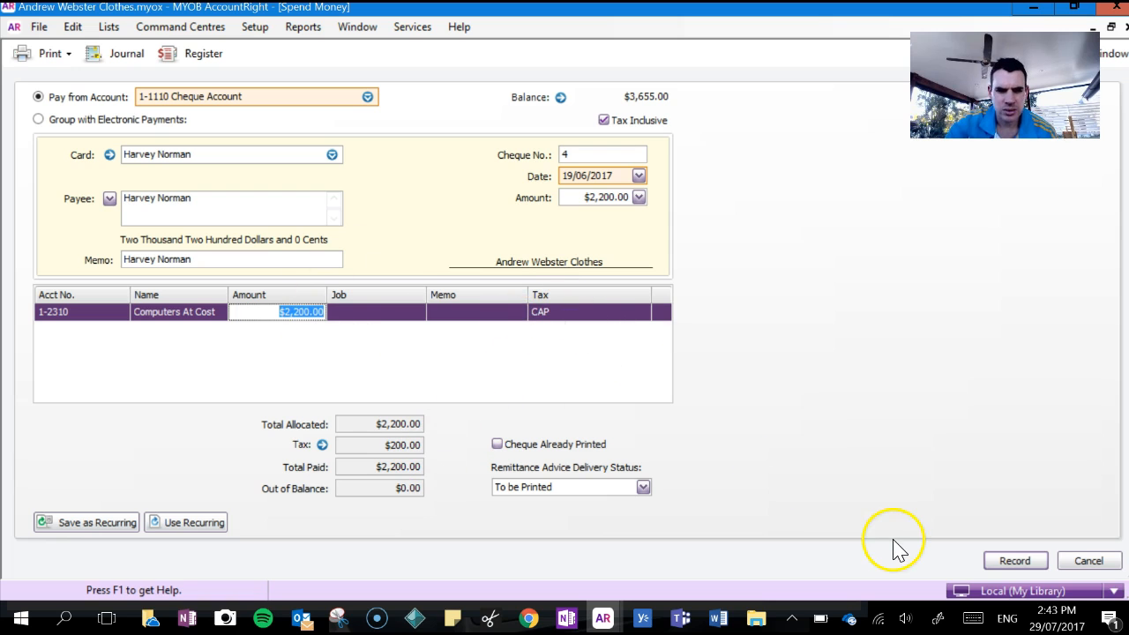
click(1011, 561)
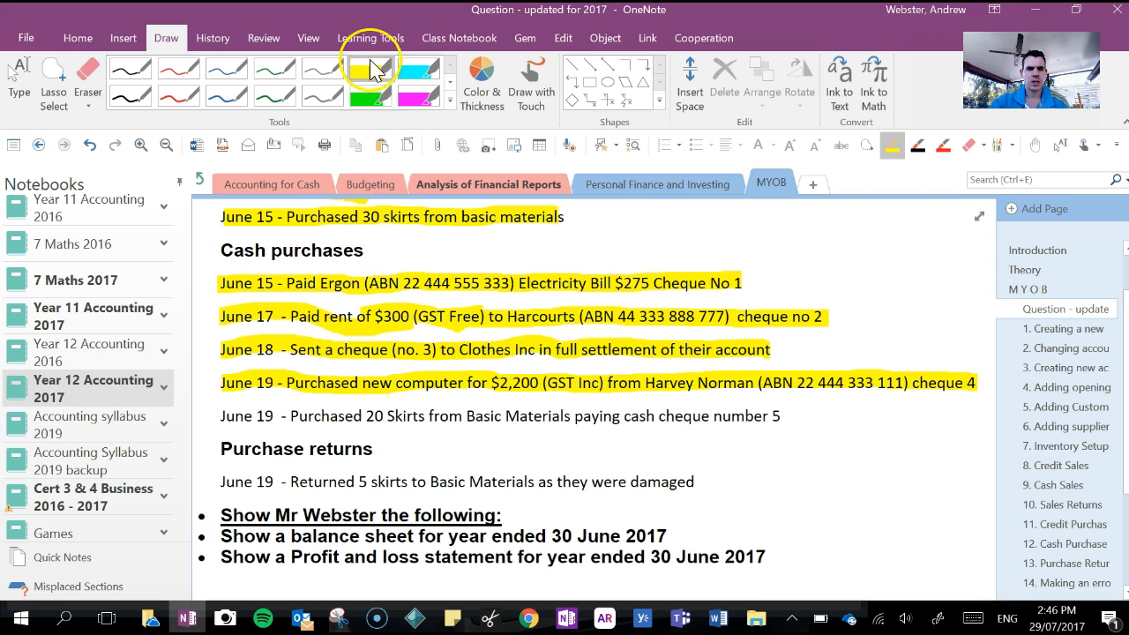
Highlight the June 19 Basic Materials skirts line in yellow in OneNote, and start a new purchase in MYOB AccountRight
mouse_move(222, 414)
mouse_down()
mouse_move(476, 406)
mouse_move(790, 421)
mouse_up()
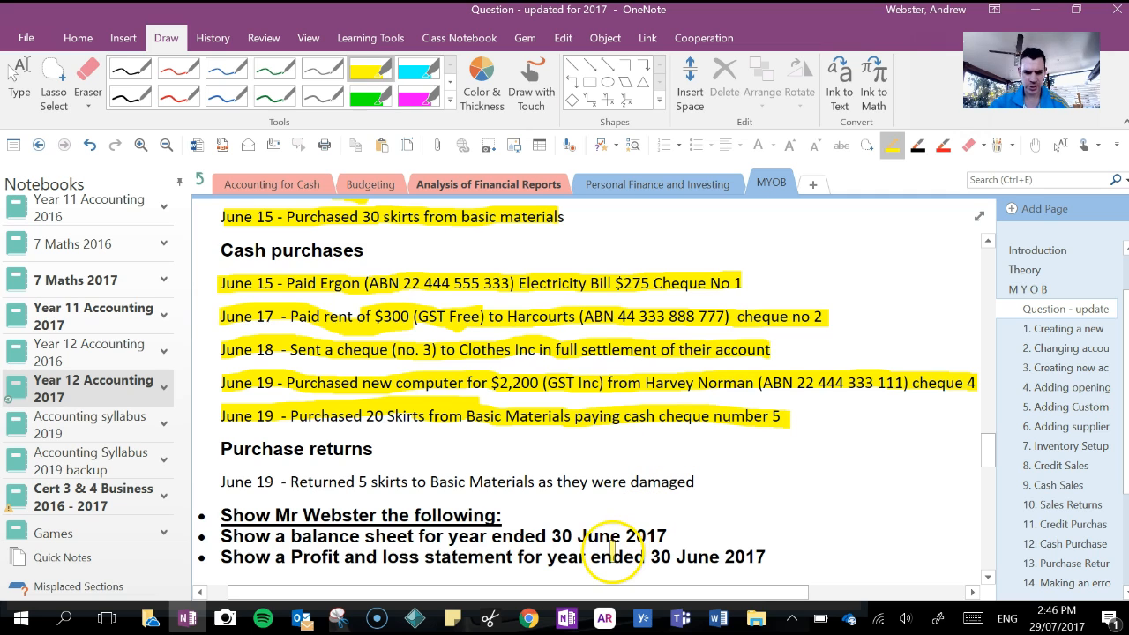
mouse_move(604, 620)
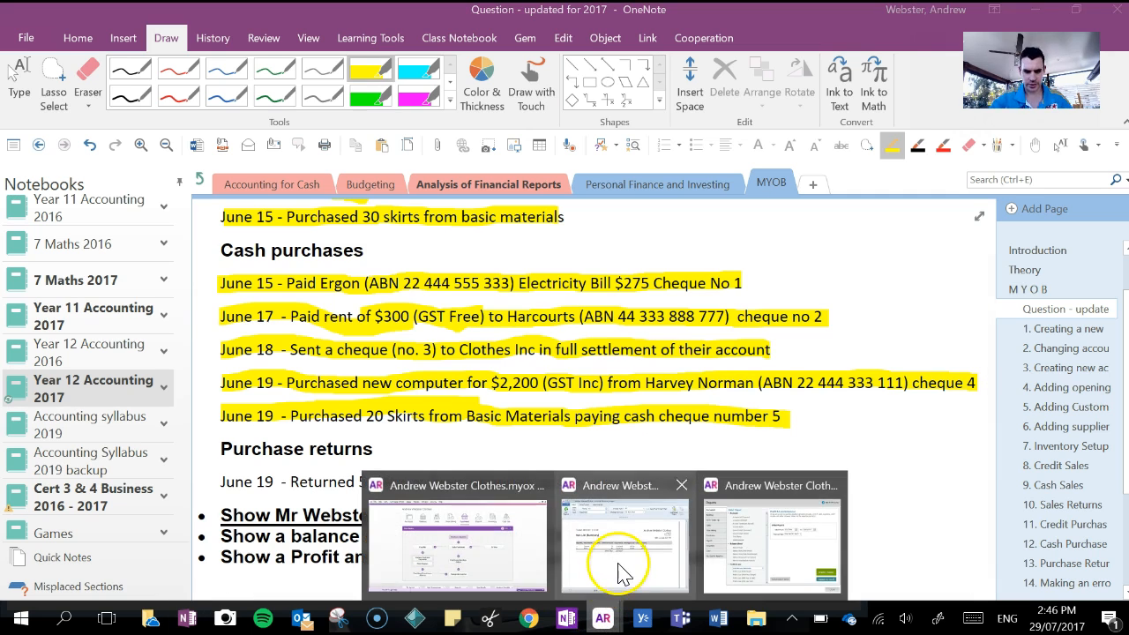
click(477, 540)
click(573, 316)
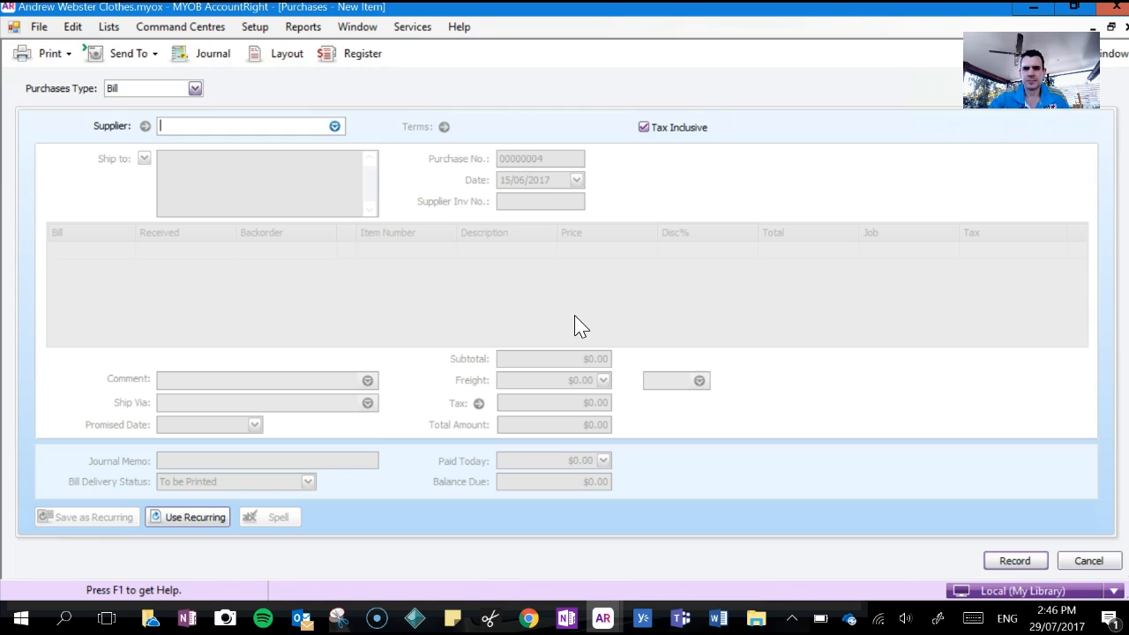
Choose Basic Materials as the bill's supplier and date the purchase 19/06/2017
click(334, 127)
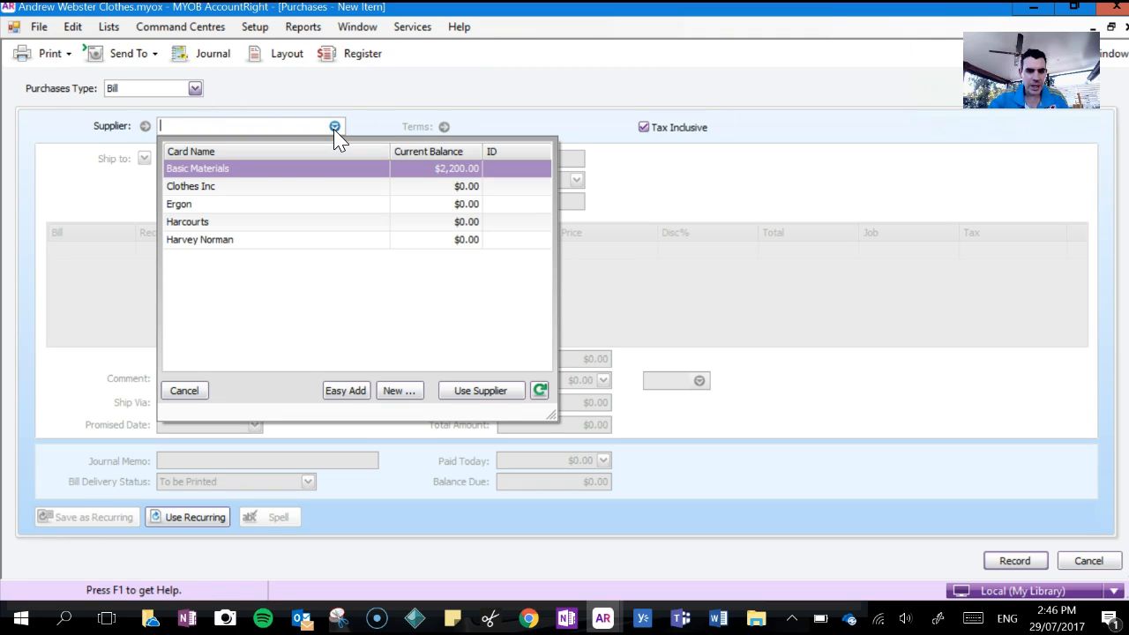
double_click(251, 169)
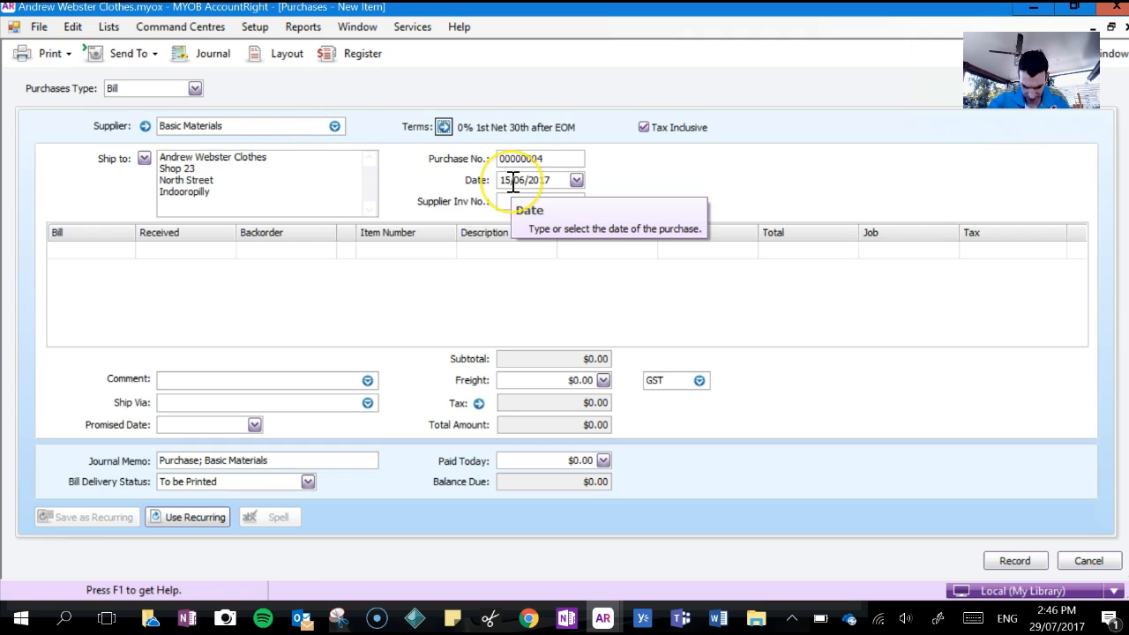
click(513, 183)
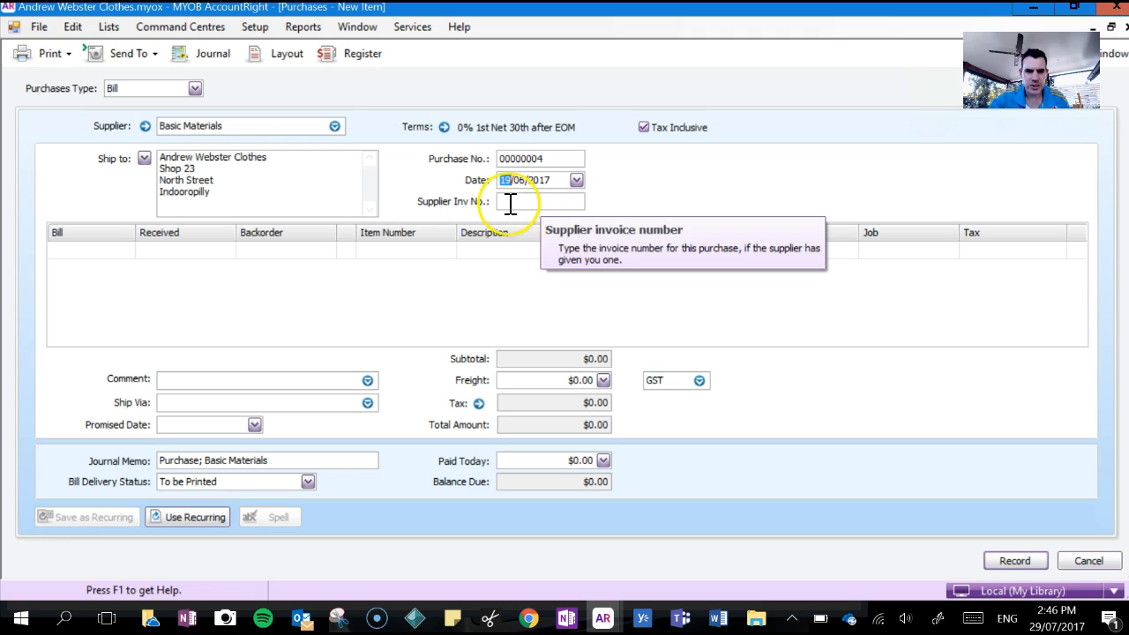
Add a bill line for 20 units of item 2, Skirts, at $40.00 each
click(109, 250)
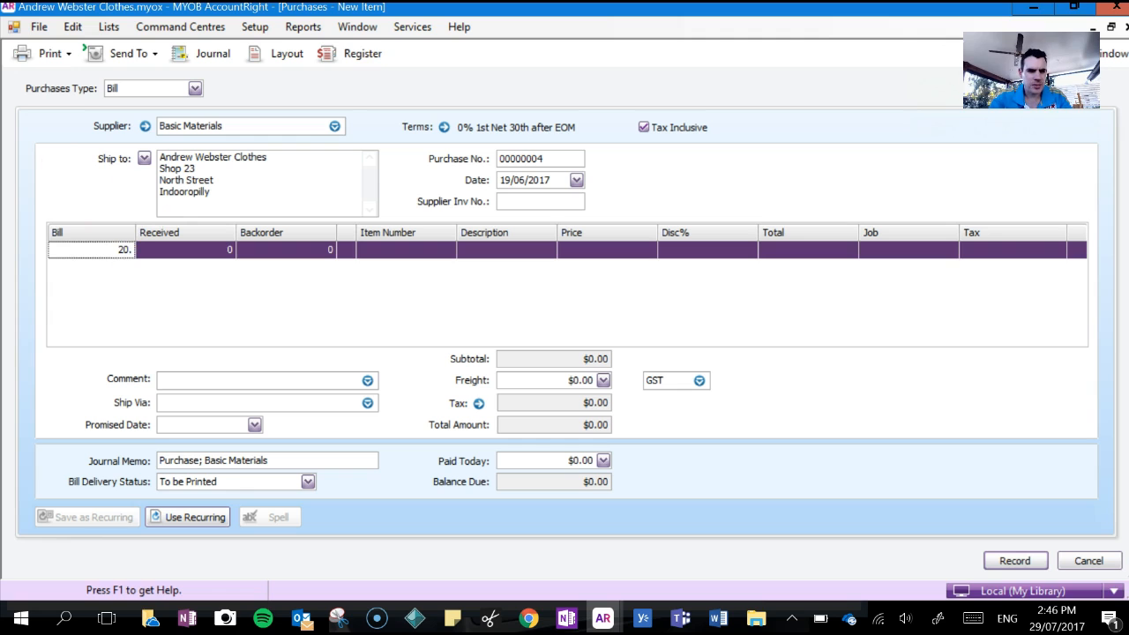
key(Tab)
key(Tab)
key(Tab)
key(Tab)
key(Tab)
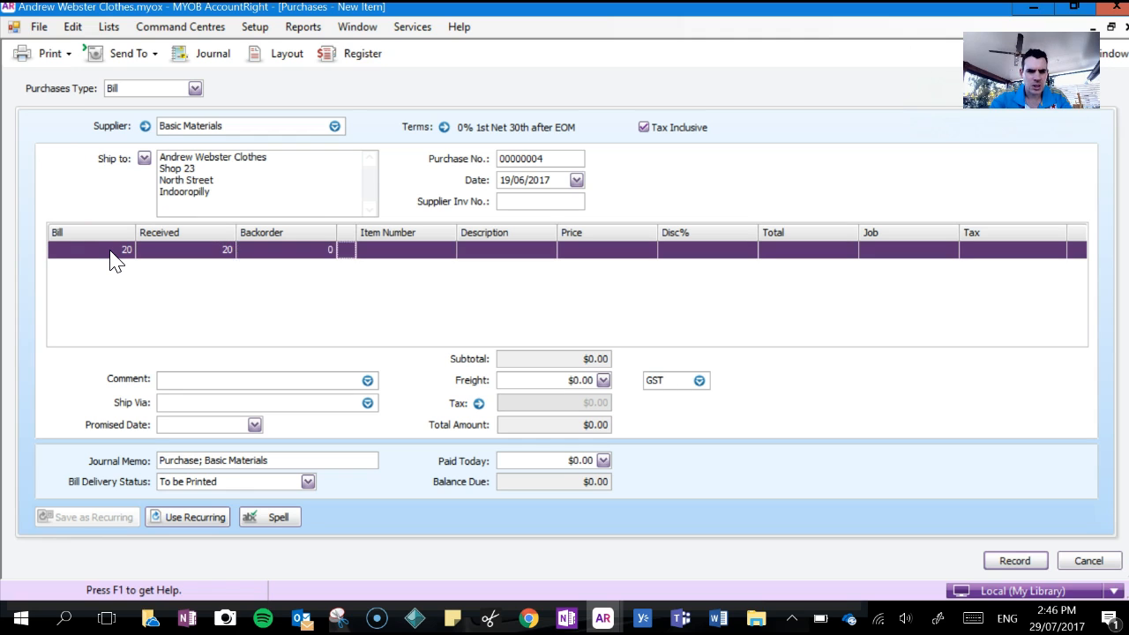
click(479, 328)
click(311, 221)
key(Tab)
key(Tab)
key(Tab)
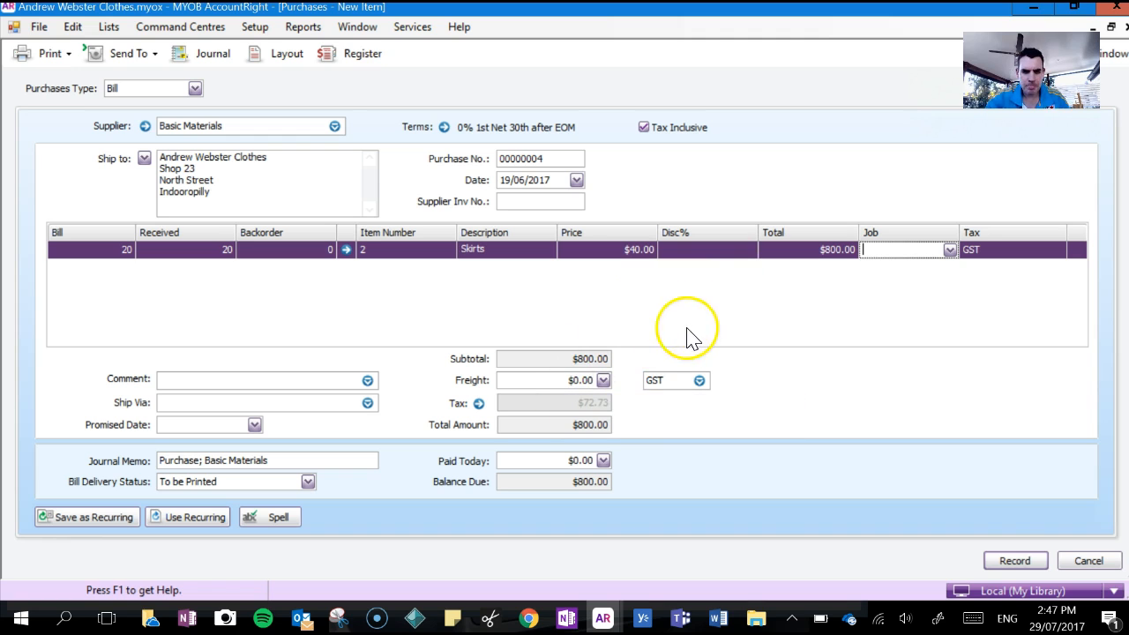
Enter $800.00 as paid today, record the purchase, and accept cheque no. 5 to Basic Materials
click(561, 460)
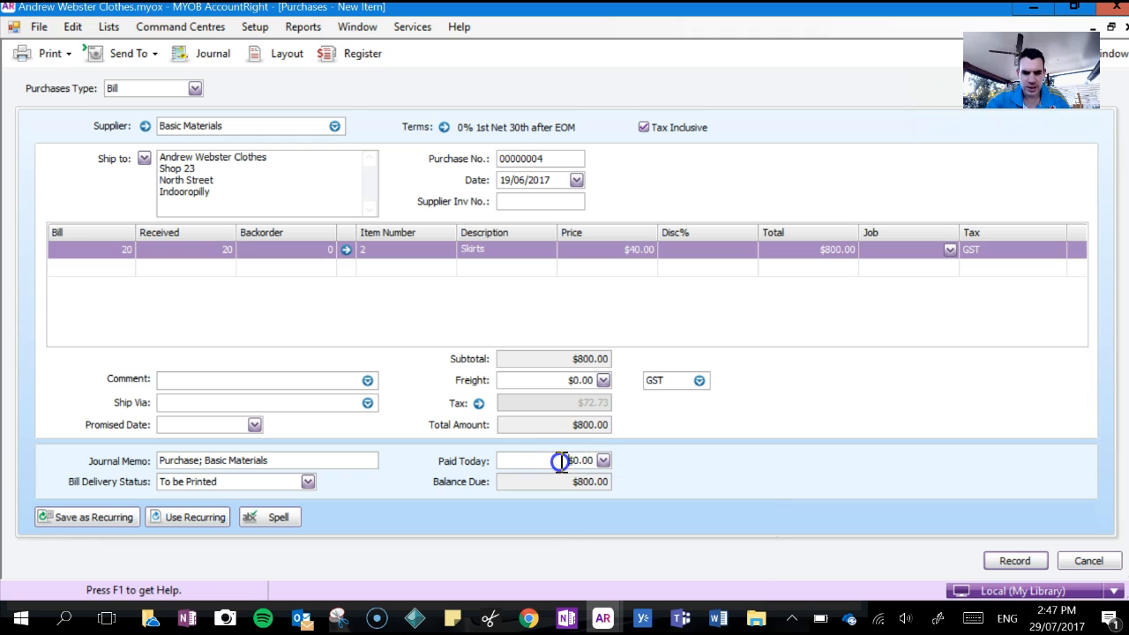
text(80)
click(547, 482)
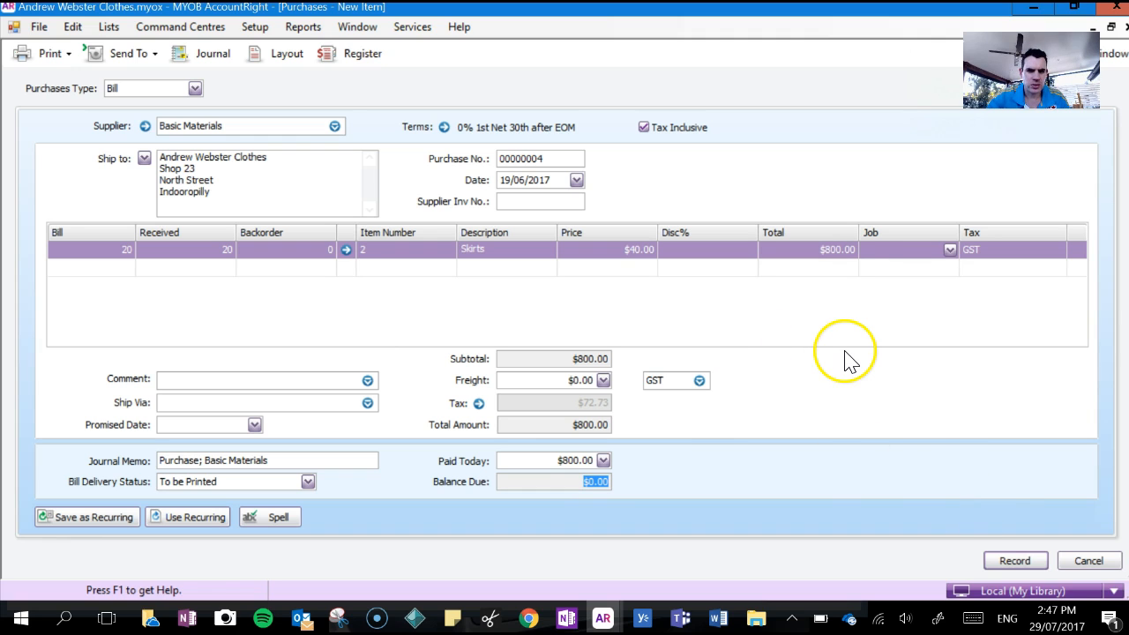
click(1003, 563)
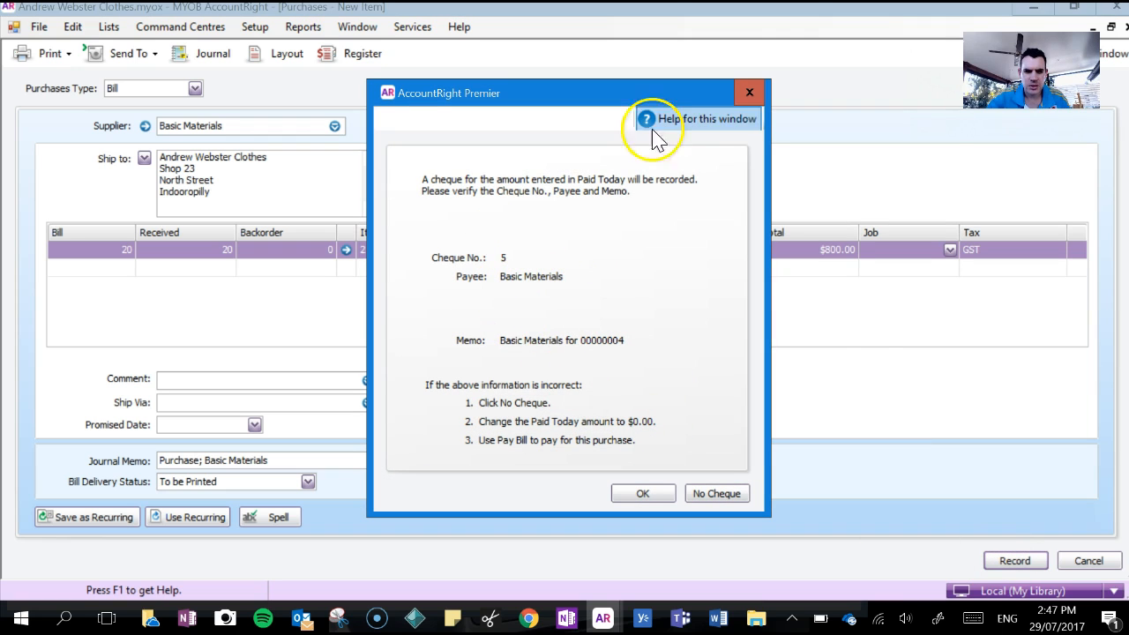
click(651, 490)
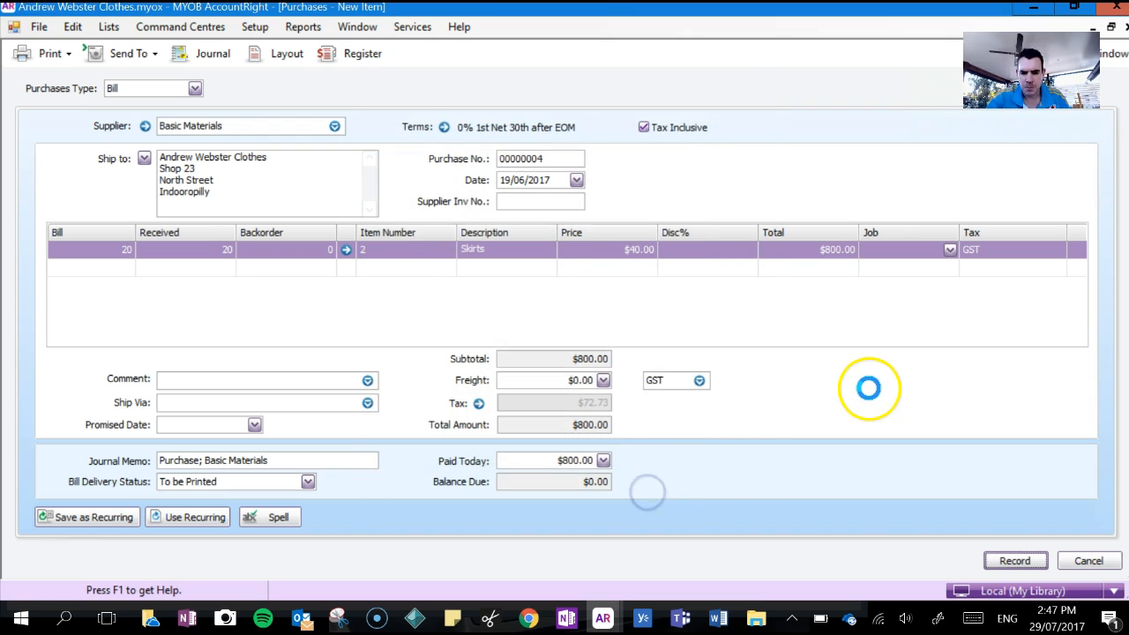